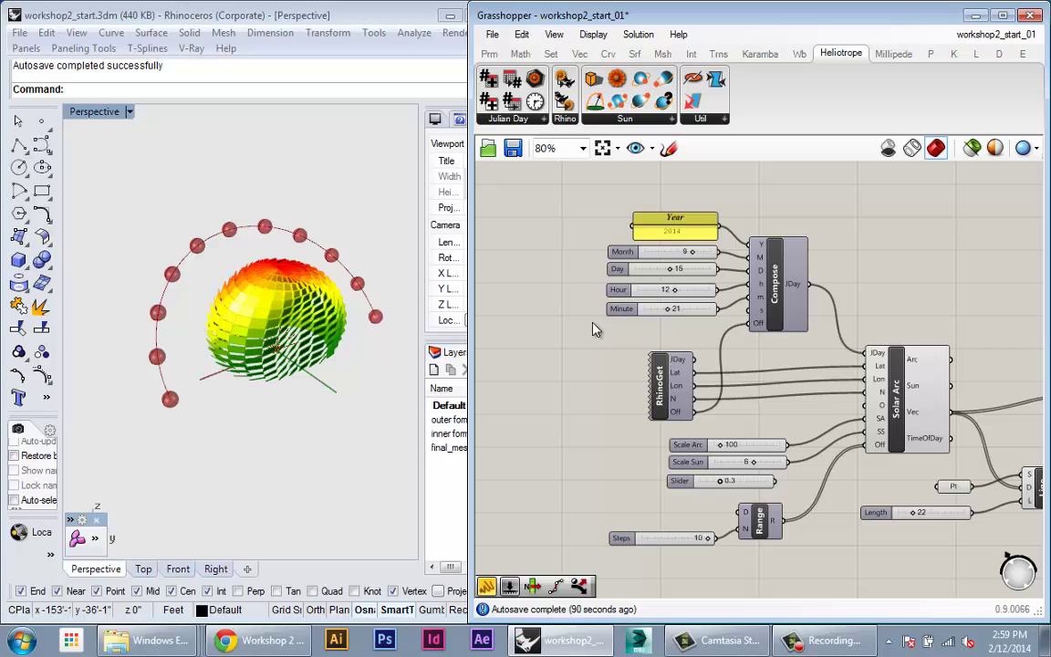
Add a Series component to the empty canvas area beside the date sliders
{"action": "double_click", "coordinate": [544, 335]}
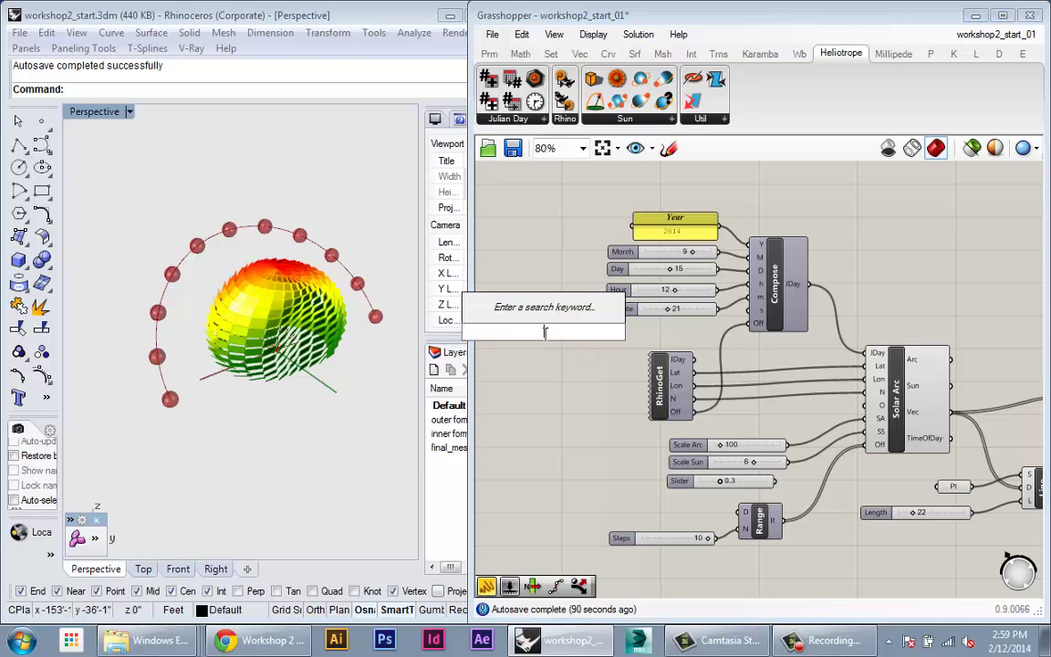
{"action": "type", "text": "series"}
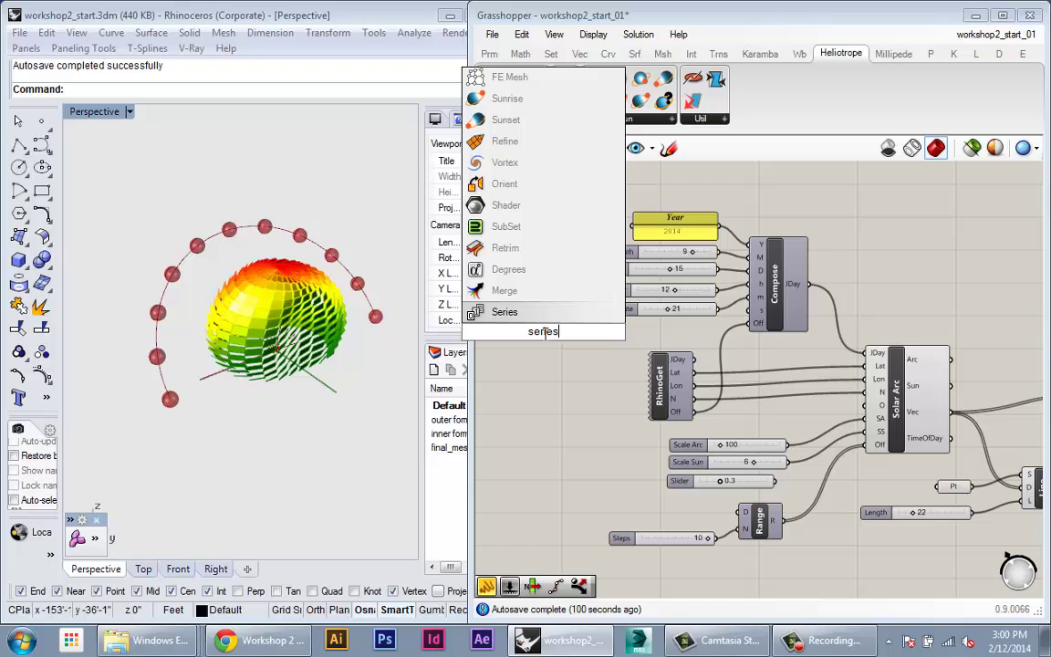
{"action": "left_click", "coordinate": [506, 312]}
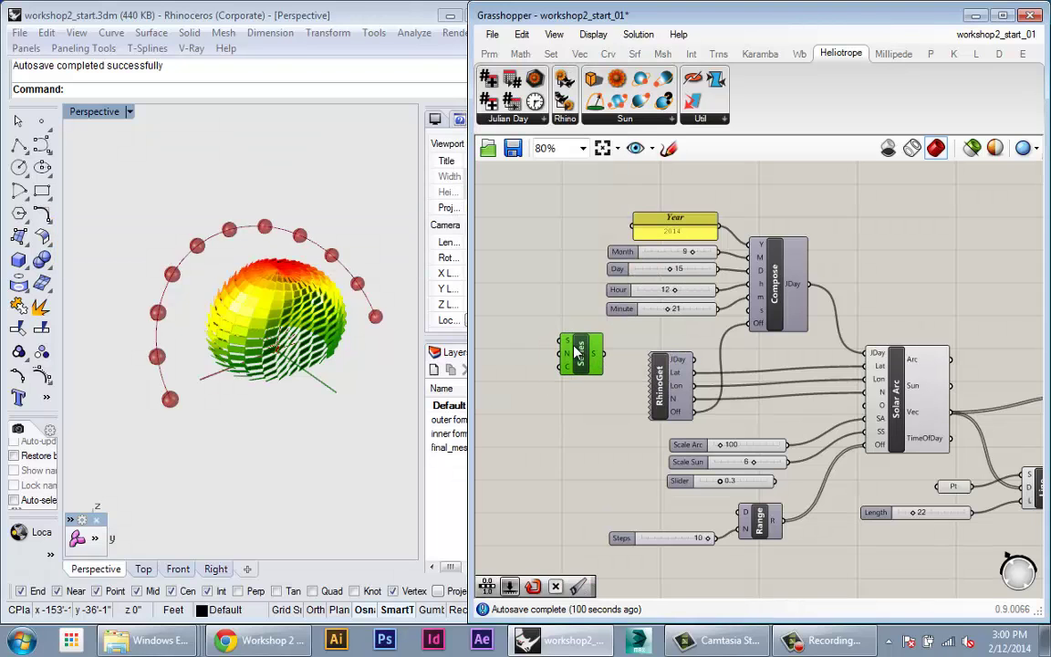
Add a compact panel containing 1 beside the Series component and wire it to both the start and step inputs
{"action": "double_click", "coordinate": [530, 338]}
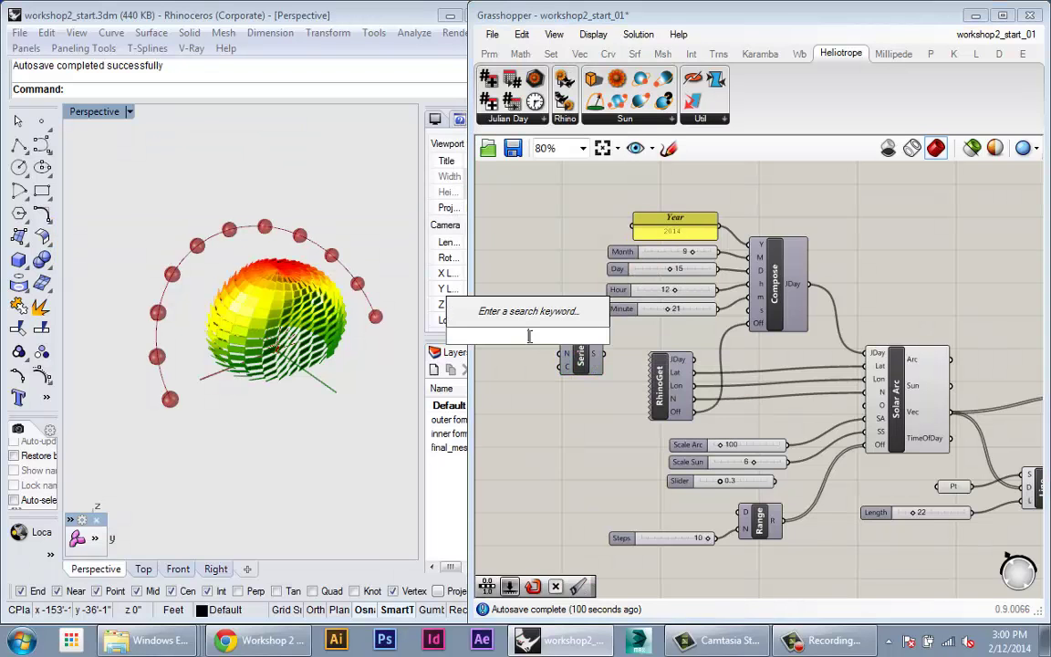
{"action": "type", "text": "panel"}
{"action": "key", "text": "Return"}
{"action": "right_click_drag", "start_coordinate": [531, 338], "coordinate": [613, 342]}
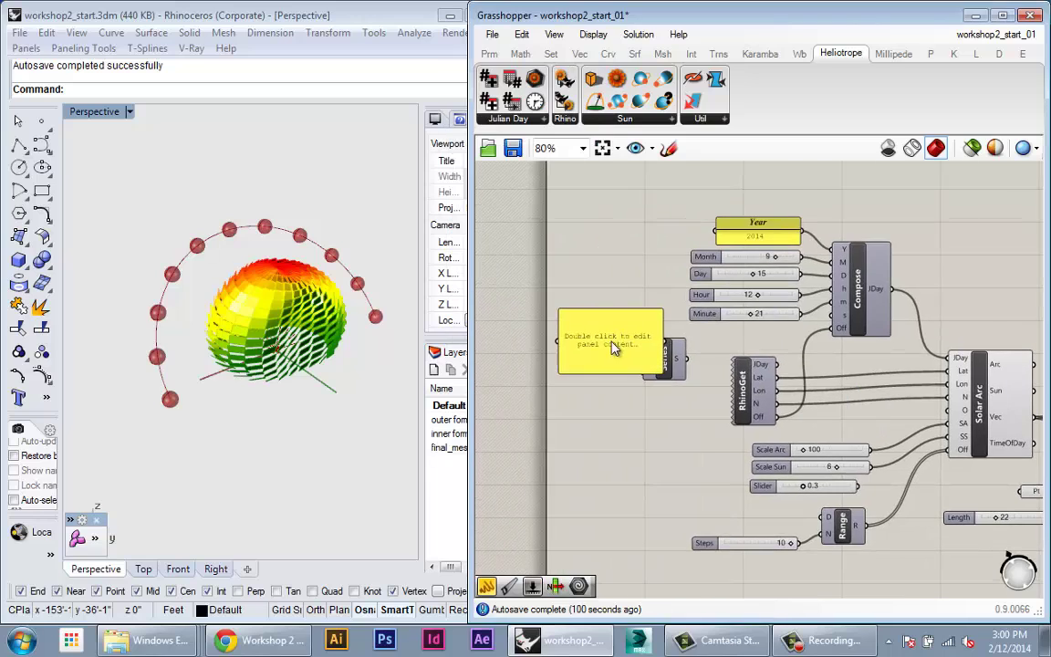
{"action": "left_click_drag", "start_coordinate": [606, 342], "coordinate": [552, 339]}
{"action": "double_click", "coordinate": [555, 345]}
{"action": "type", "text": "1"}
{"action": "left_click", "coordinate": [603, 462]}
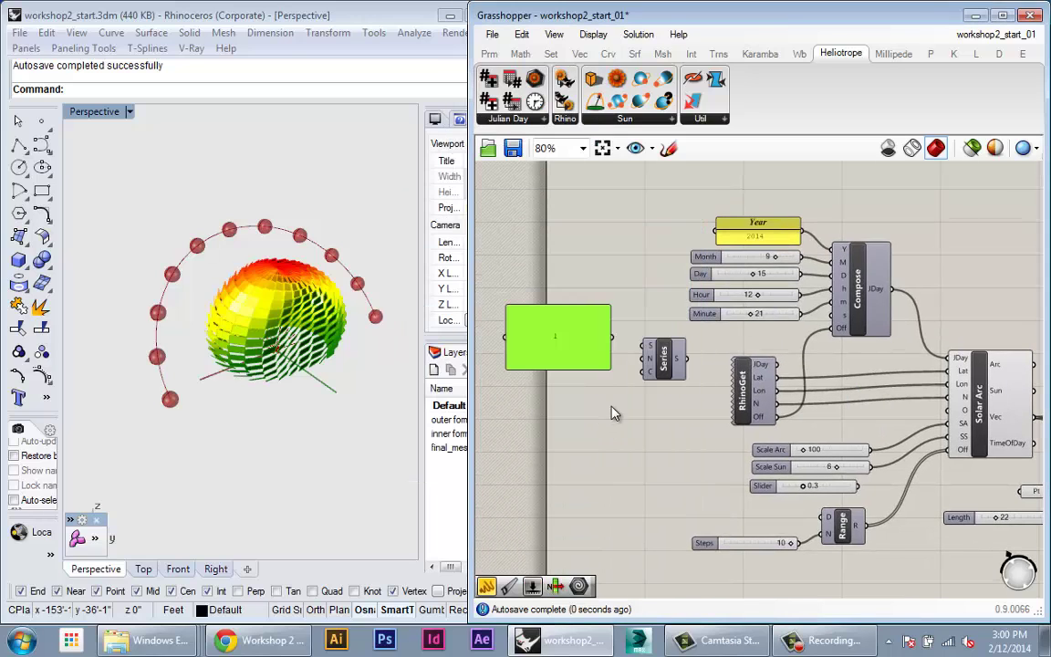
{"action": "left_click_drag", "start_coordinate": [610, 369], "coordinate": [647, 346]}
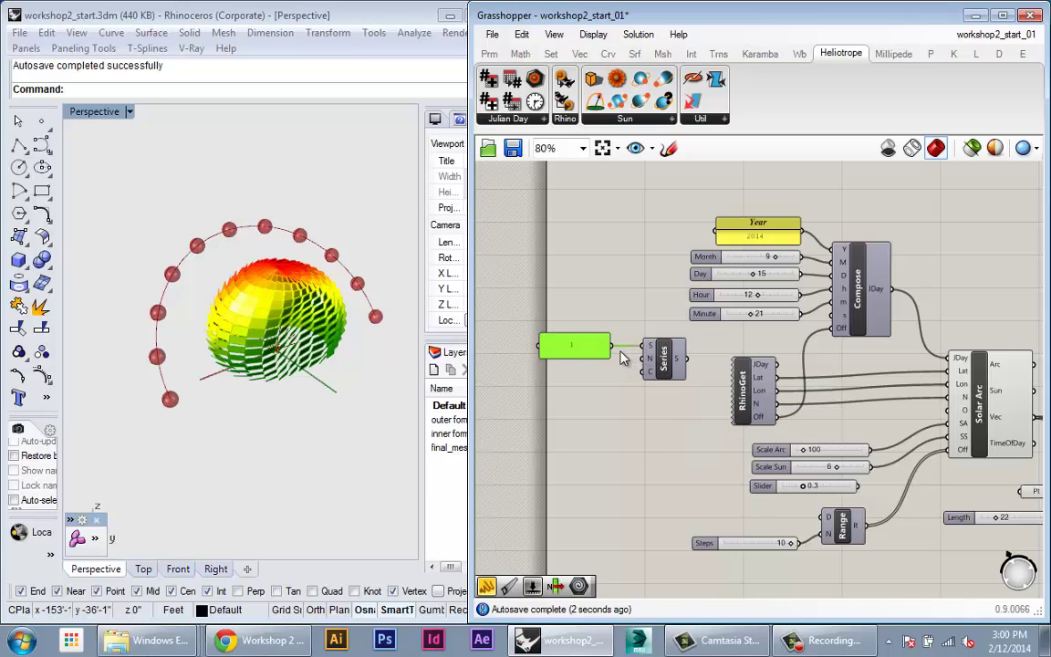
{"action": "left_click_drag", "start_coordinate": [612, 346], "coordinate": [645, 358]}
Duplicate the panel below the original, set the copy to 12, and wire it to the Series count input
{"action": "double_click", "coordinate": [609, 378]}
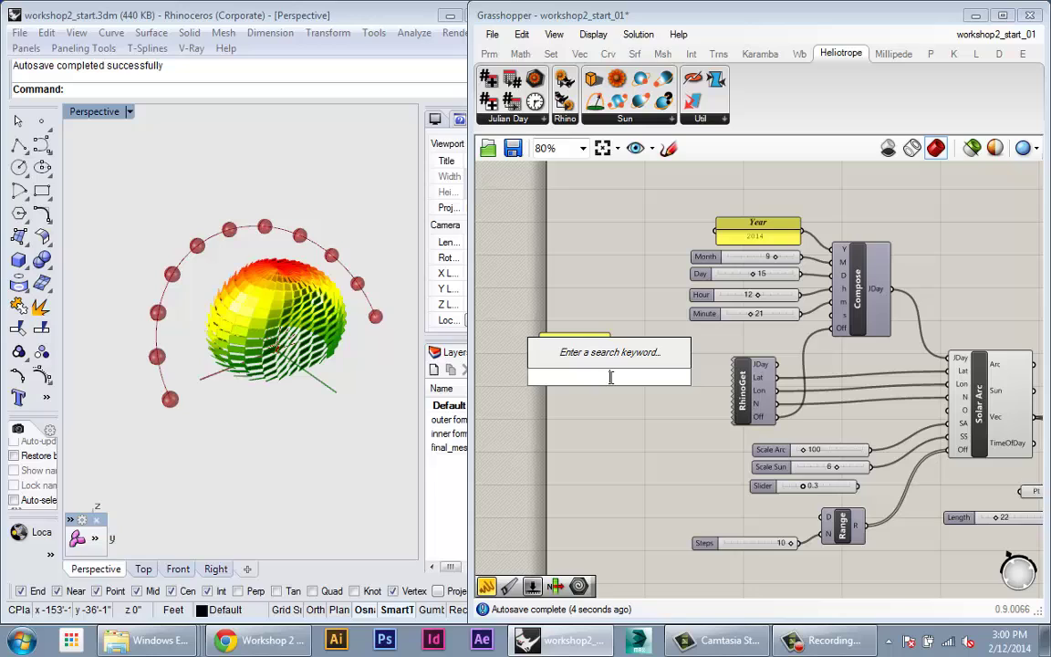
{"action": "key", "text": "Escape"}
{"action": "left_click", "coordinate": [595, 354]}
{"action": "key", "text": "ctrl+c"}
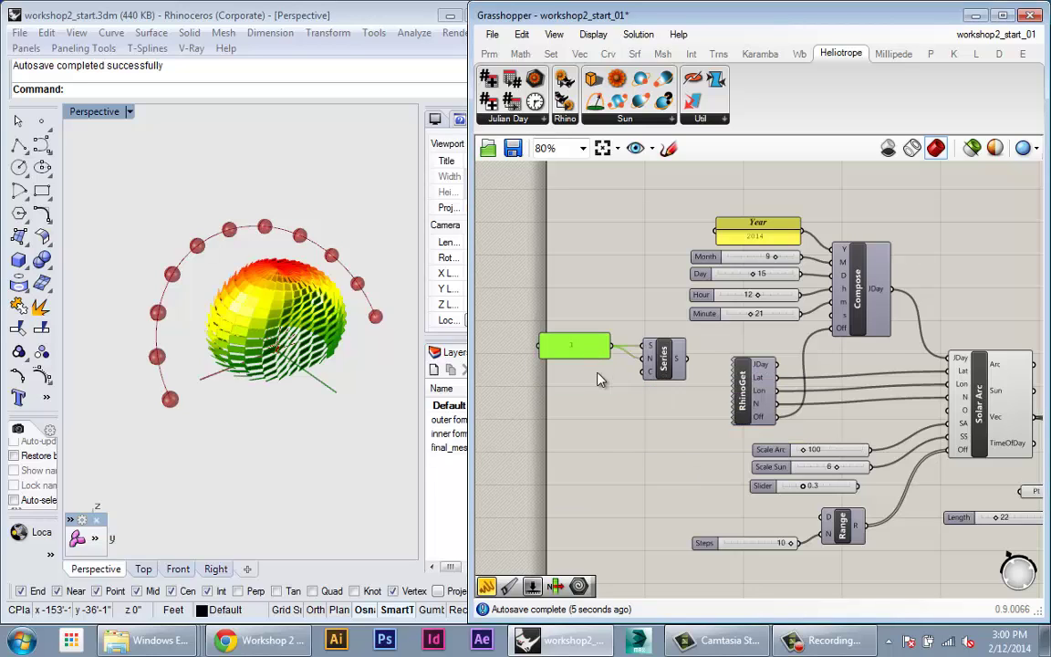
{"action": "key", "text": "ctrl+v"}
{"action": "left_click_drag", "start_coordinate": [589, 364], "coordinate": [582, 372]}
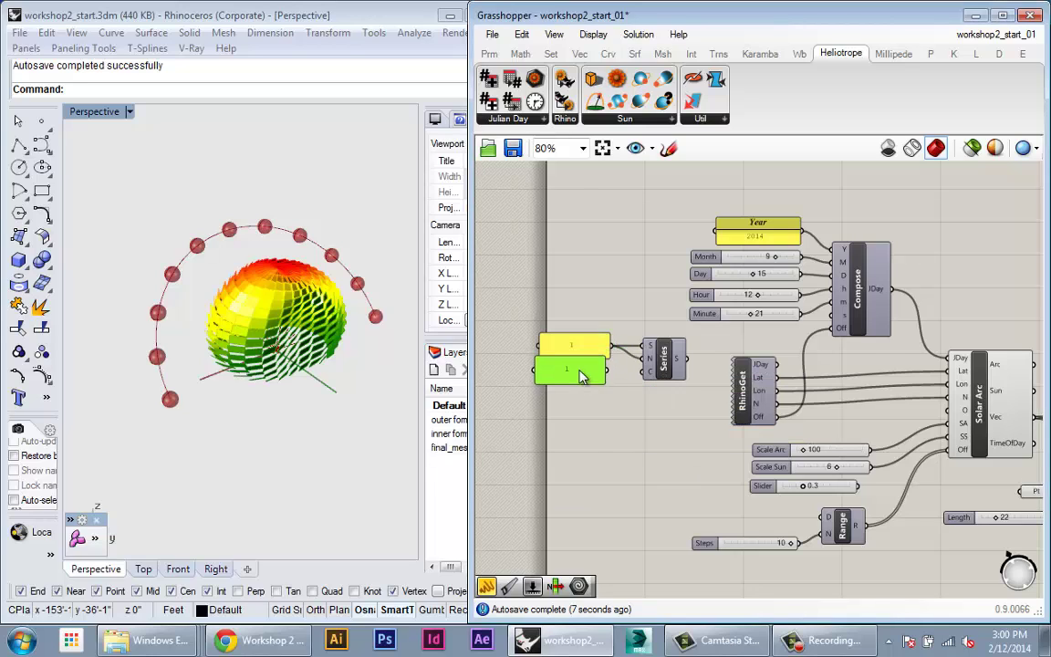
{"action": "double_click", "coordinate": [579, 358]}
{"action": "left_click", "coordinate": [628, 497]}
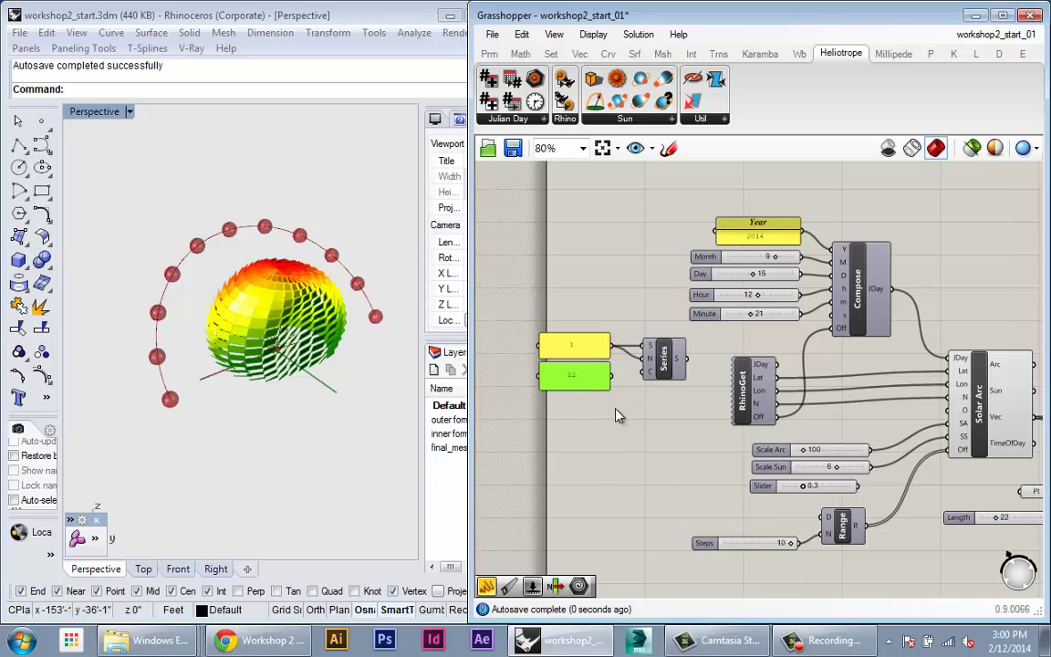
Wire the Series output into the month input of the Compose component, replacing the month slider
{"action": "mouse_move", "coordinate": [677, 362]}
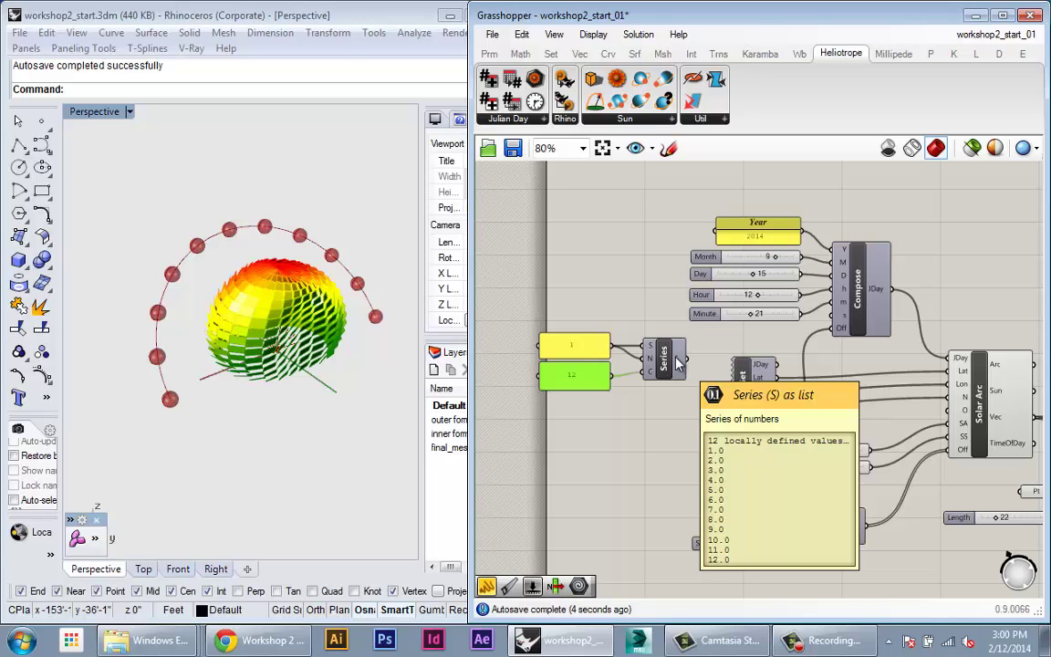
{"action": "scroll", "coordinate": [791, 345], "scroll_direction": "up", "scroll_amount": 1}
{"action": "right_click_drag", "start_coordinate": [791, 344], "coordinate": [793, 398]}
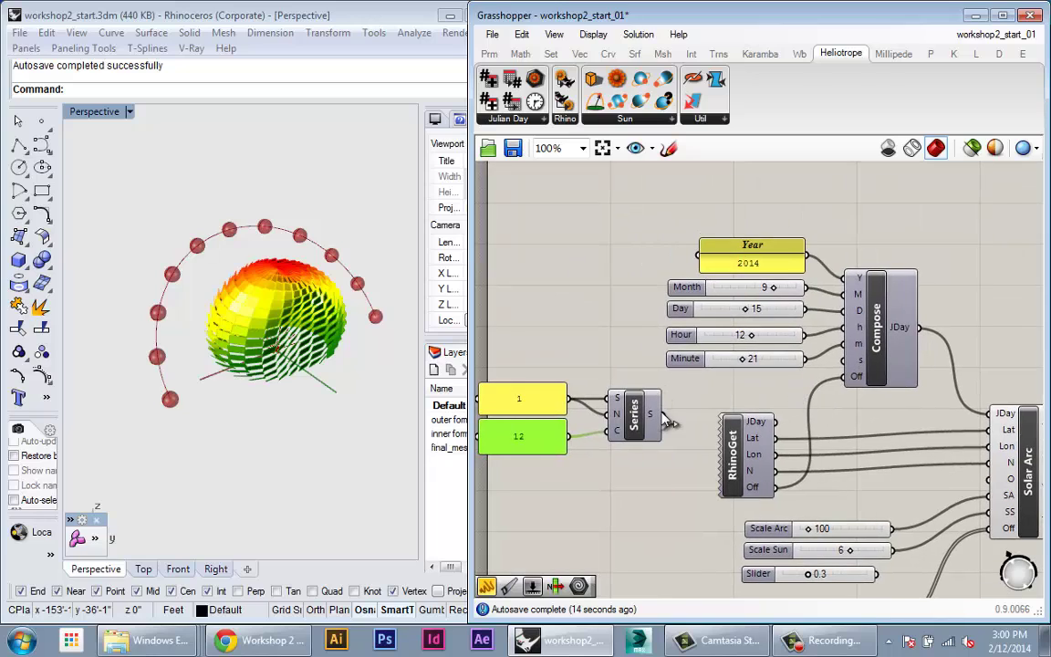
{"action": "left_click_drag", "start_coordinate": [662, 415], "coordinate": [846, 296]}
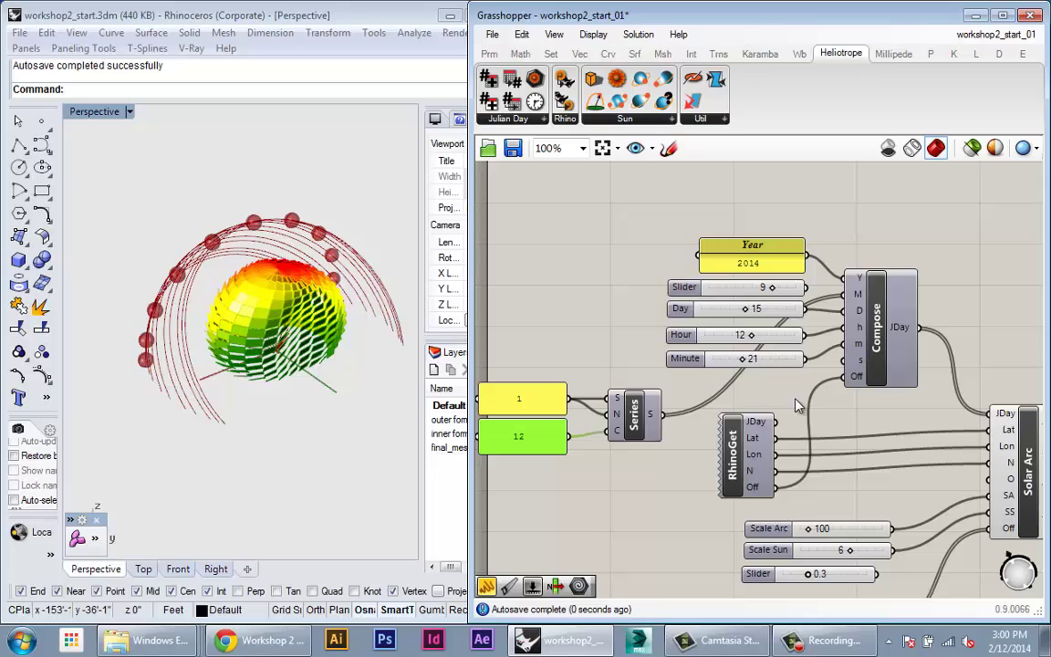
Examine the monthly sun arcs around the dome from several angles, and check the Solar Arc's vector output
{"action": "right_click_drag", "start_coordinate": [205, 295], "coordinate": [263, 263]}
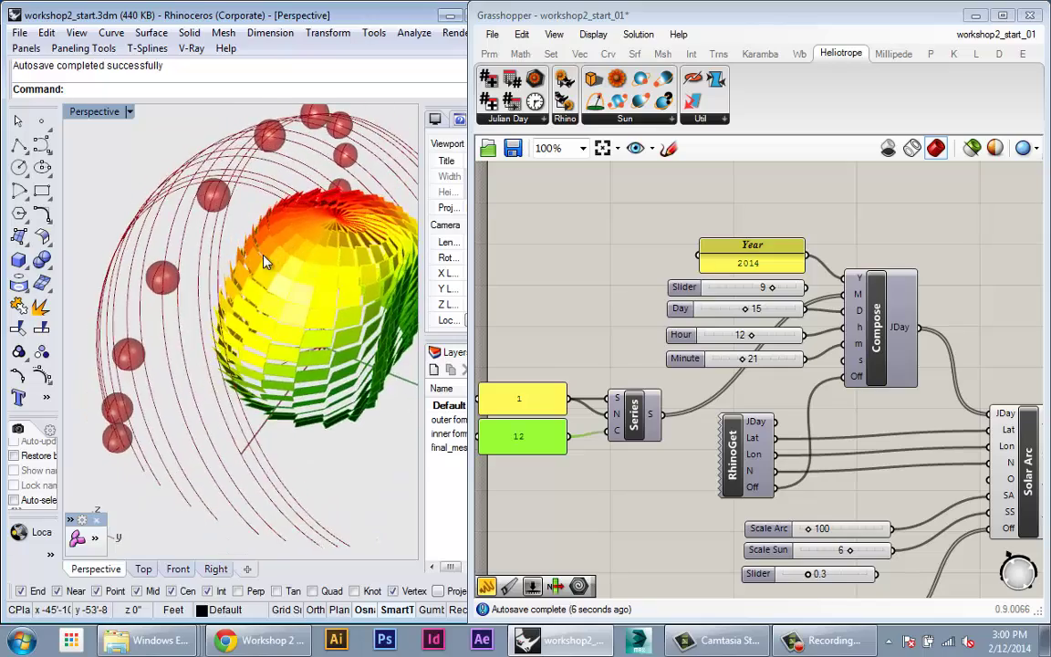
{"action": "scroll", "coordinate": [199, 264], "scroll_direction": "down", "scroll_amount": 6}
{"action": "scroll", "coordinate": [351, 230], "scroll_direction": "up", "scroll_amount": 2}
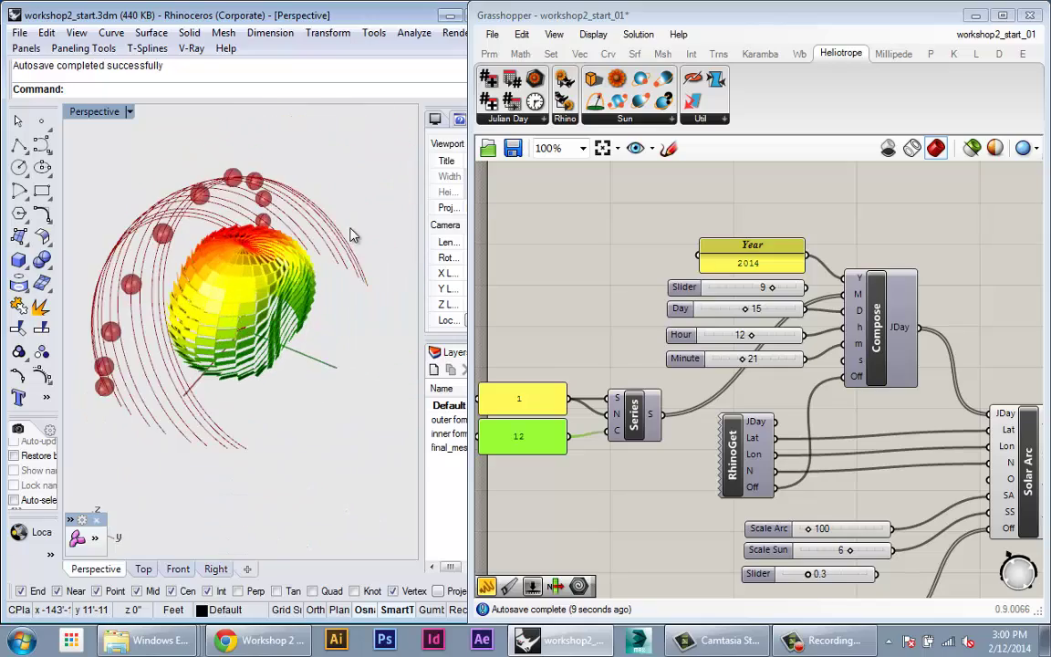
{"action": "right_click_drag", "start_coordinate": [354, 236], "coordinate": [318, 286]}
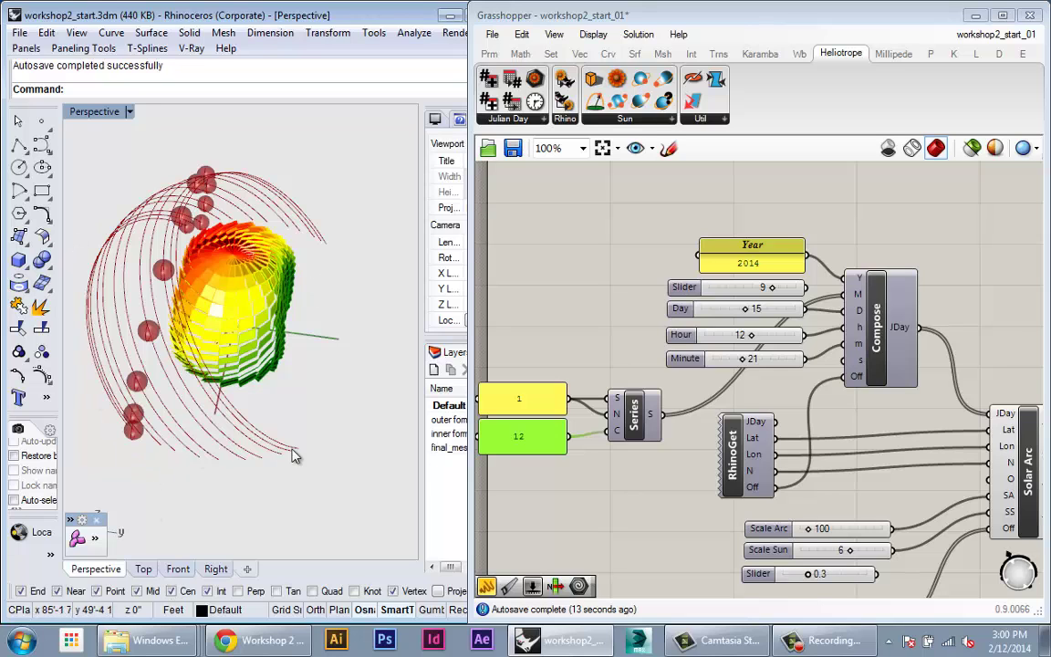
{"action": "right_click_drag", "start_coordinate": [292, 456], "coordinate": [245, 376]}
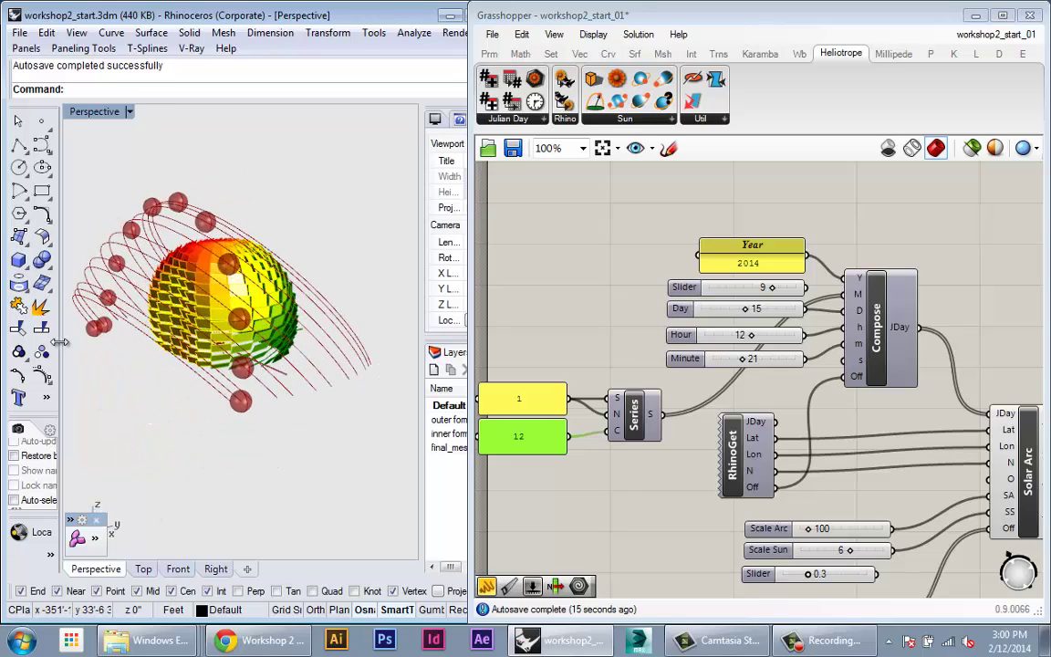
{"action": "right_click_drag", "start_coordinate": [82, 346], "coordinate": [191, 391]}
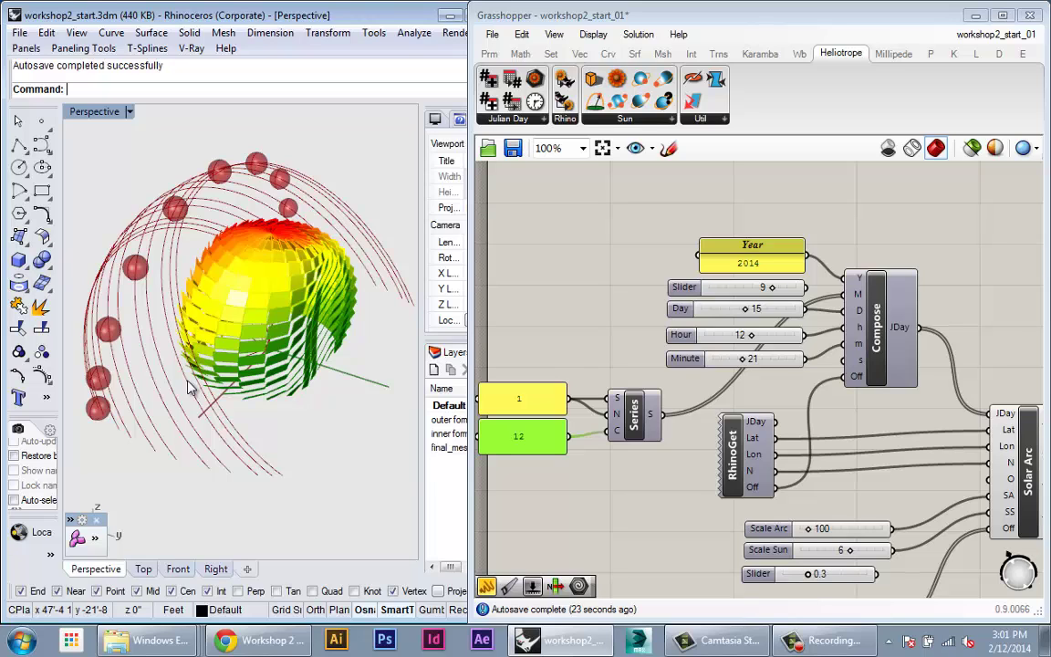
{"action": "right_click_drag", "start_coordinate": [821, 370], "coordinate": [596, 268]}
{"action": "scroll", "coordinate": [596, 268], "scroll_direction": "down", "scroll_amount": 1}
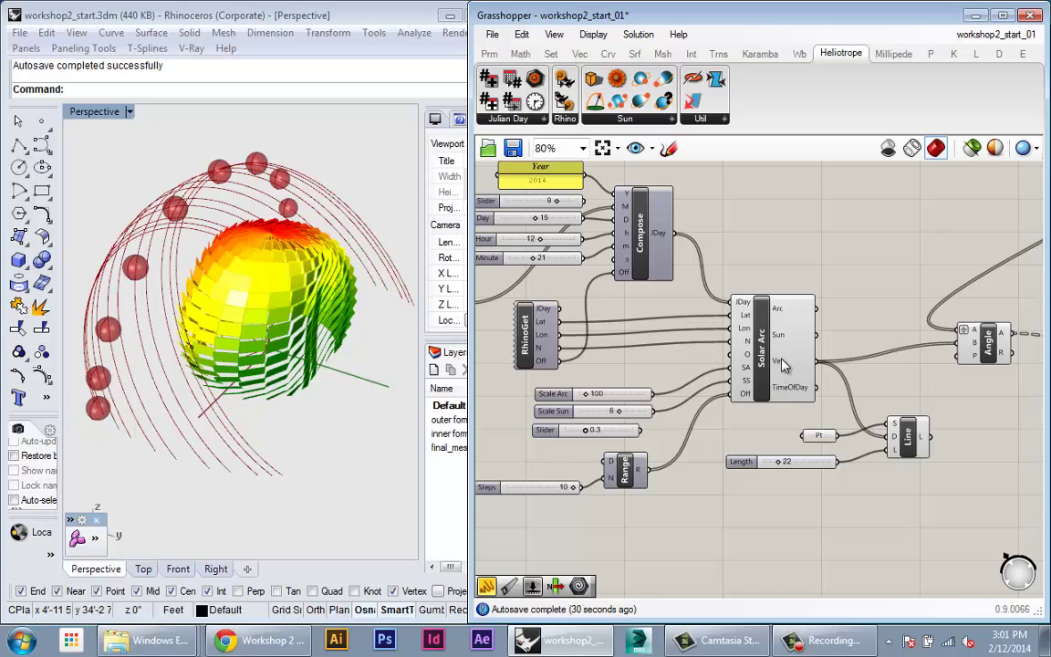
{"action": "mouse_move", "coordinate": [783, 365]}
Graft the output of the Range component that feeds the Solar Arc's offset input
{"action": "right_click_drag", "start_coordinate": [684, 393], "coordinate": [836, 407]}
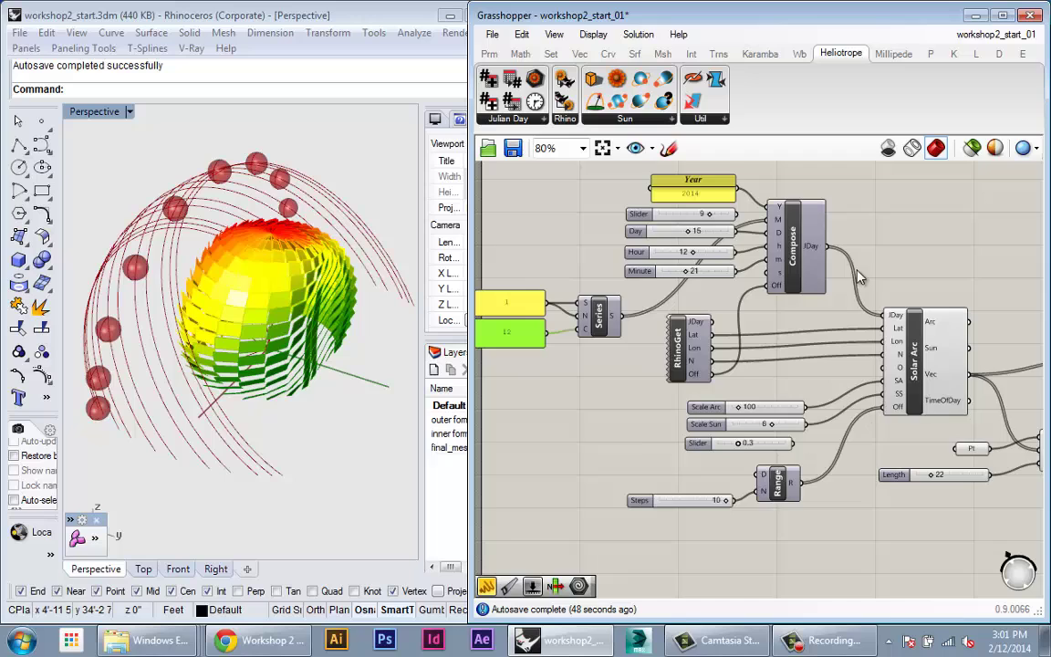
{"action": "scroll", "coordinate": [771, 243], "scroll_direction": "up", "scroll_amount": 3}
{"action": "mouse_move", "coordinate": [830, 259]}
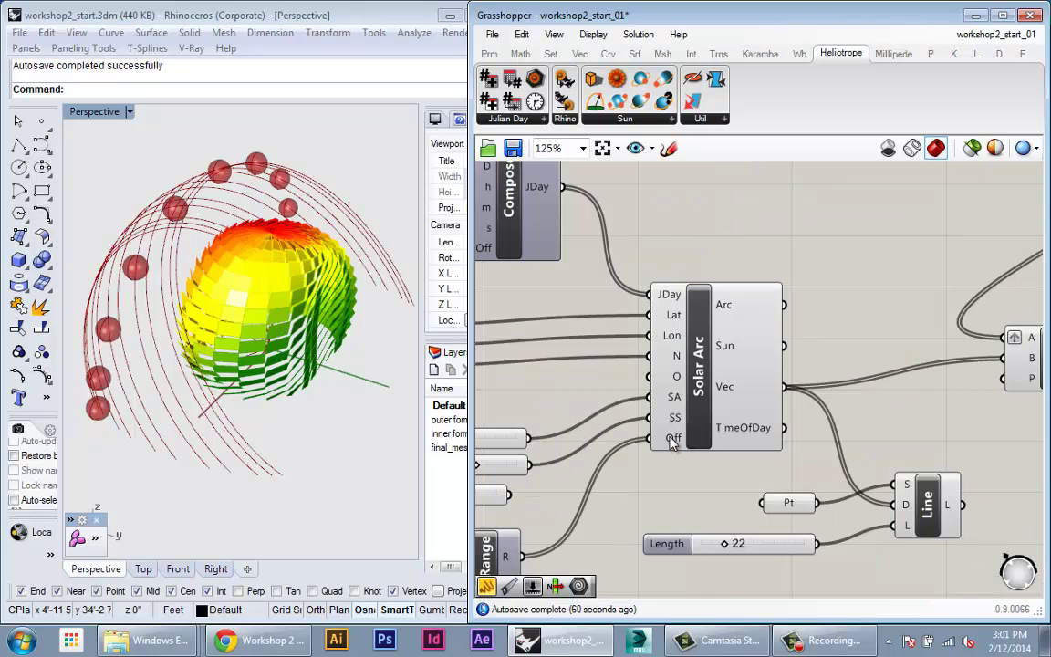
{"action": "right_click", "coordinate": [669, 442]}
{"action": "left_click", "coordinate": [677, 268]}
{"action": "right_click_drag", "start_coordinate": [713, 403], "coordinate": [802, 303]}
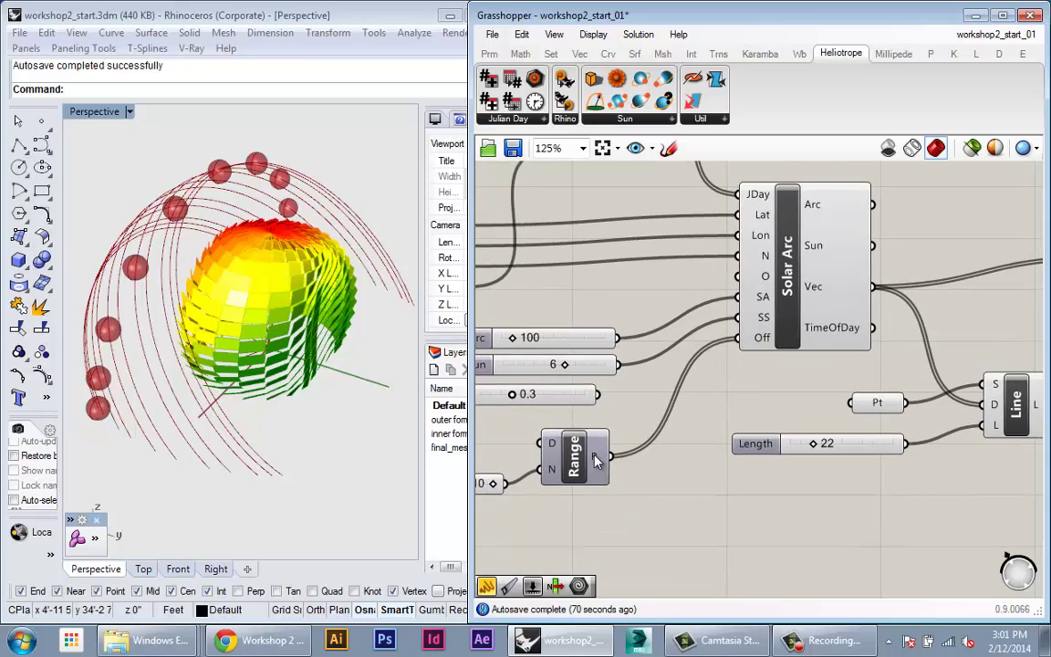
{"action": "right_click", "coordinate": [598, 461]}
{"action": "left_click", "coordinate": [676, 541]}
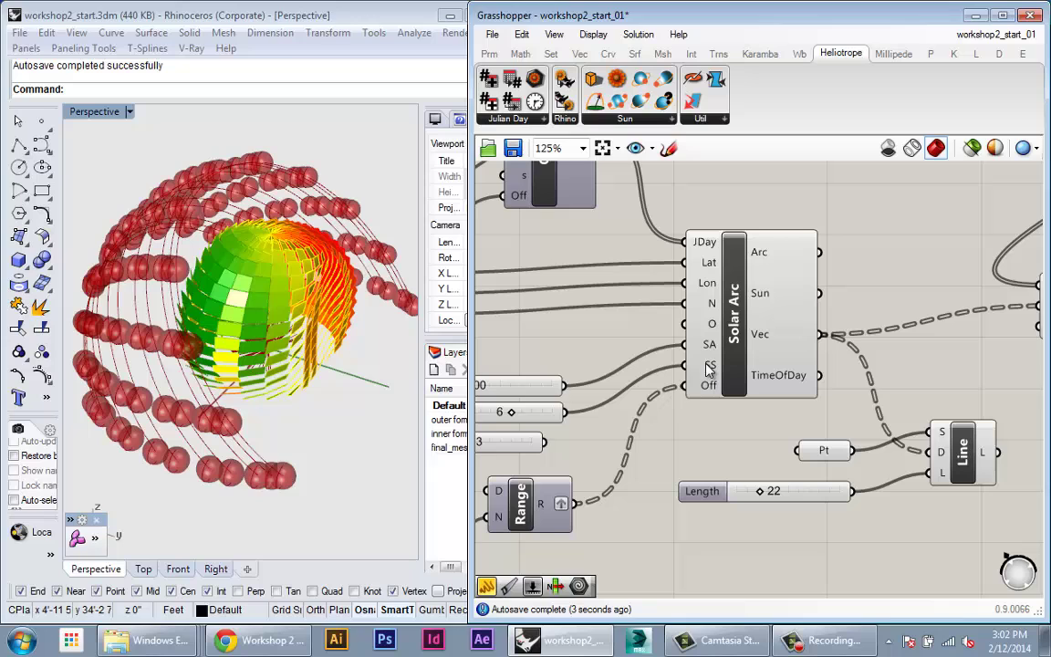
Examine the sun positions along all the monthly arcs and the data structure of the Solar Arc's Julian day and offset inputs
{"action": "right_click_drag", "start_coordinate": [147, 289], "coordinate": [208, 308]}
{"action": "right_click_drag", "start_coordinate": [702, 245], "coordinate": [723, 300]}
{"action": "mouse_move", "coordinate": [724, 300]}
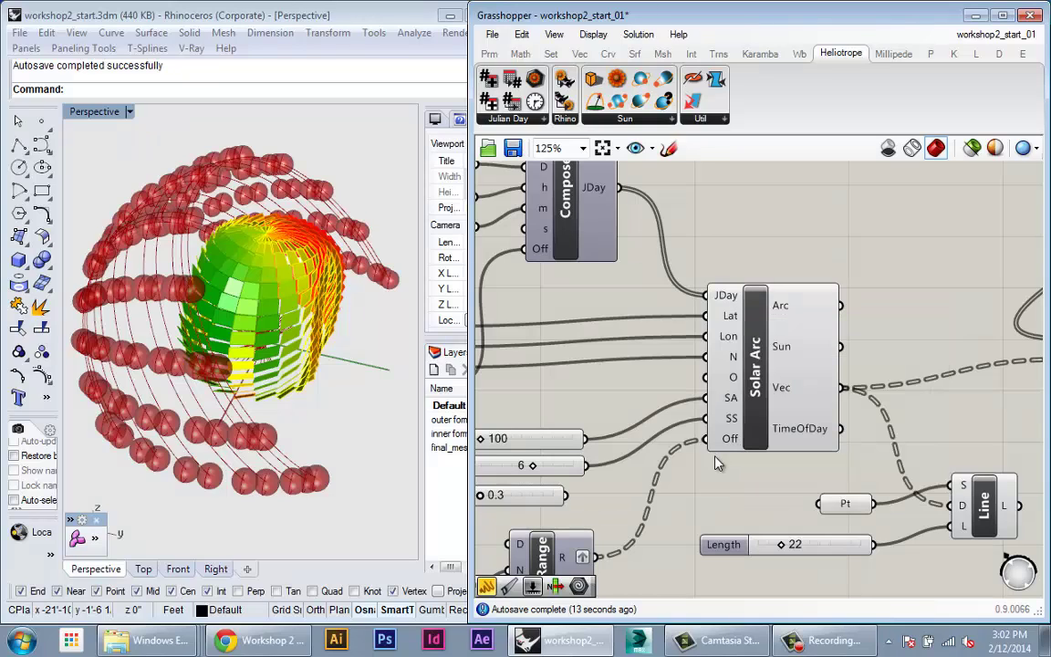
{"action": "mouse_move", "coordinate": [727, 441]}
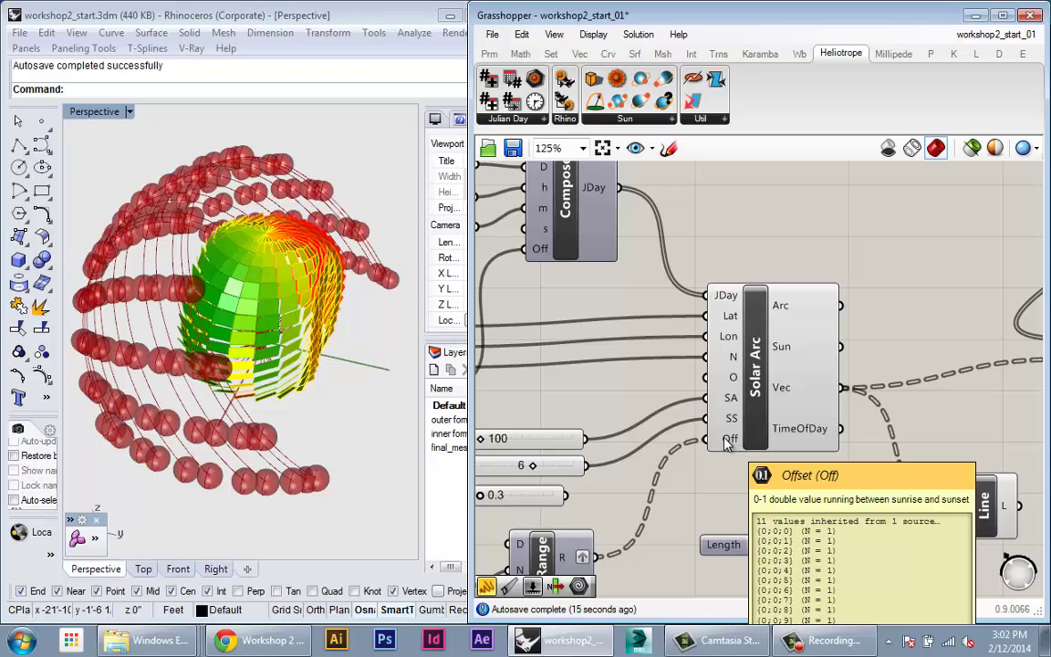
{"action": "right_click_drag", "start_coordinate": [727, 440], "coordinate": [714, 398]}
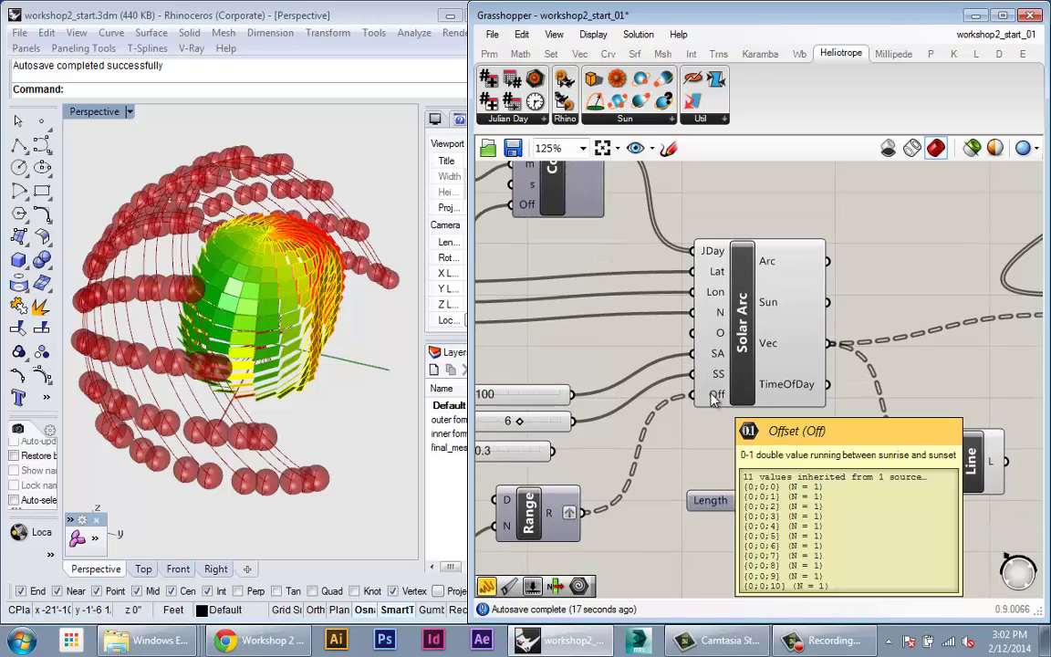
{"action": "mouse_move", "coordinate": [776, 353]}
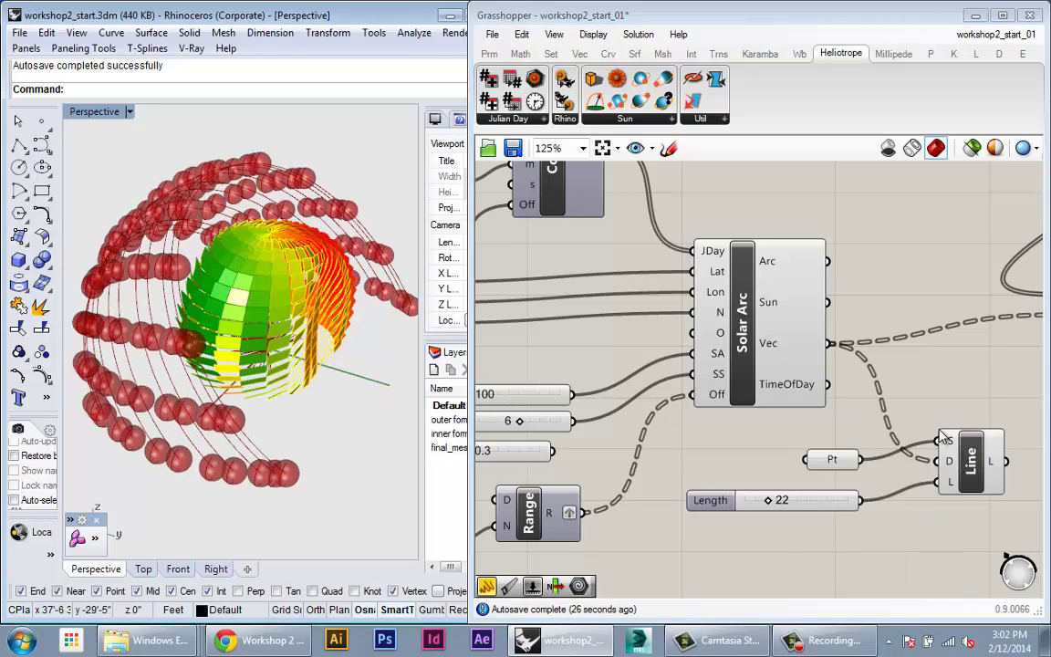
Compare the data structure of the Angle component's two vector inputs with the Solar Arc's vector output
{"action": "right_click_drag", "start_coordinate": [898, 404], "coordinate": [580, 387]}
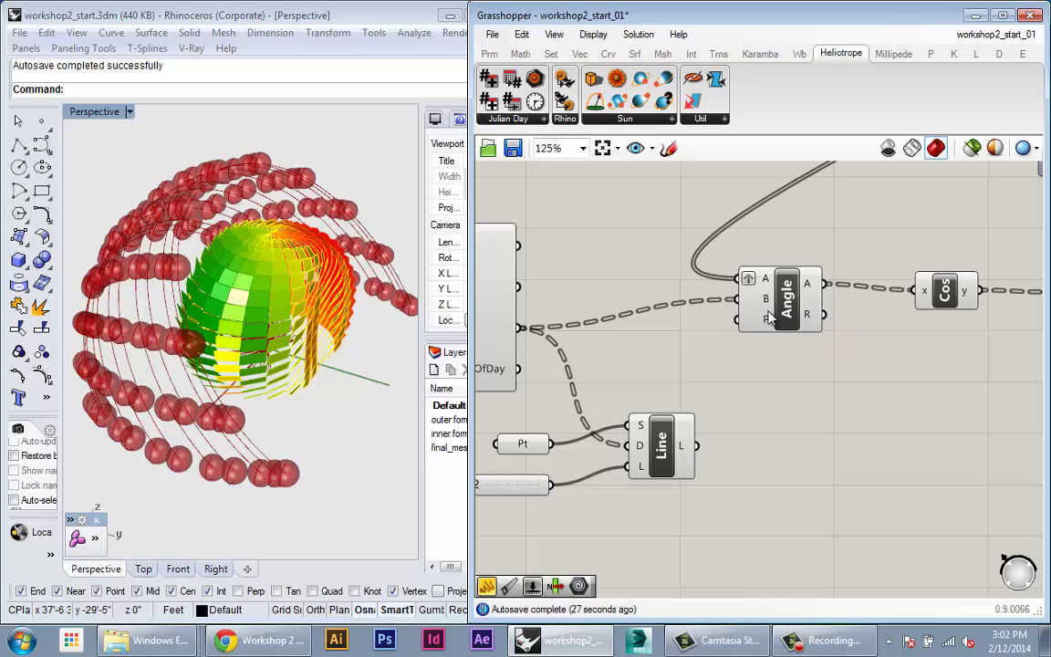
{"action": "mouse_move", "coordinate": [767, 299]}
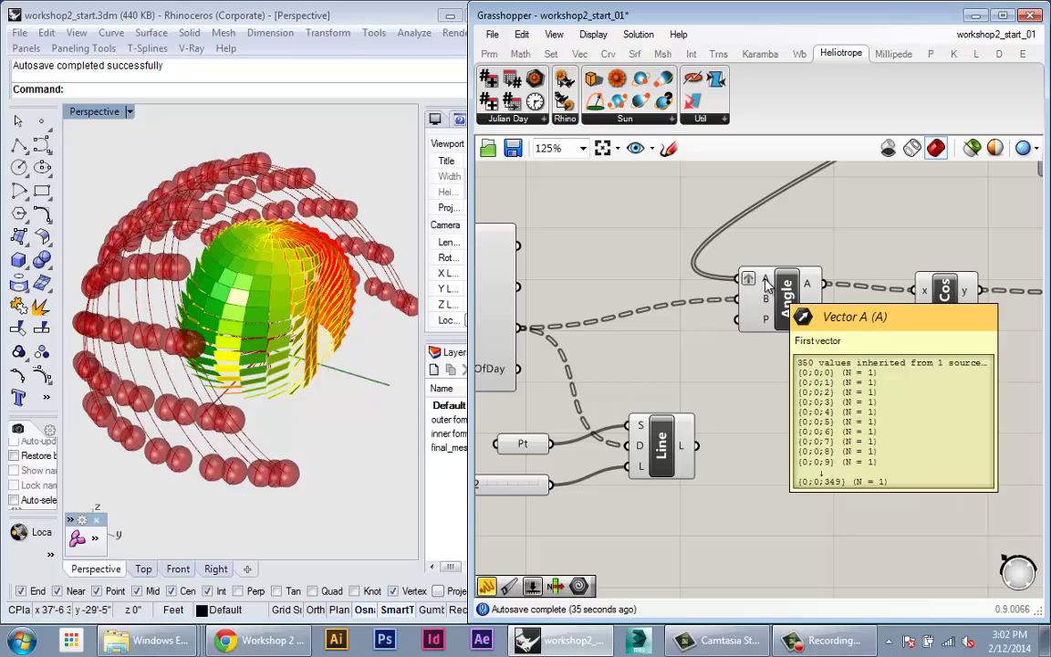
{"action": "right_click", "coordinate": [765, 281]}
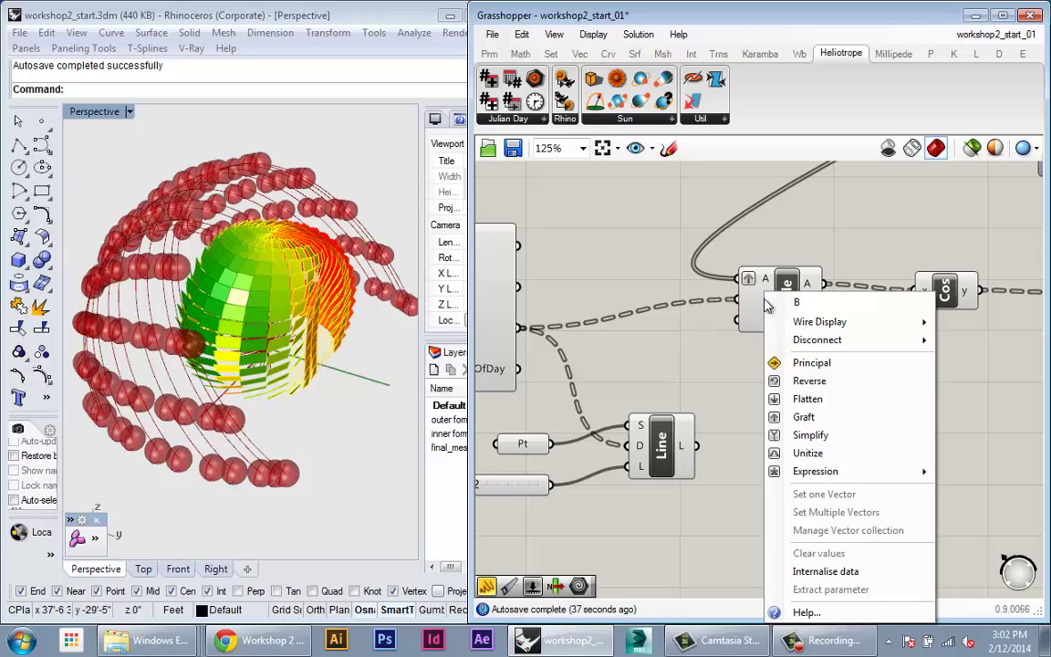
{"action": "key", "text": "Escape"}
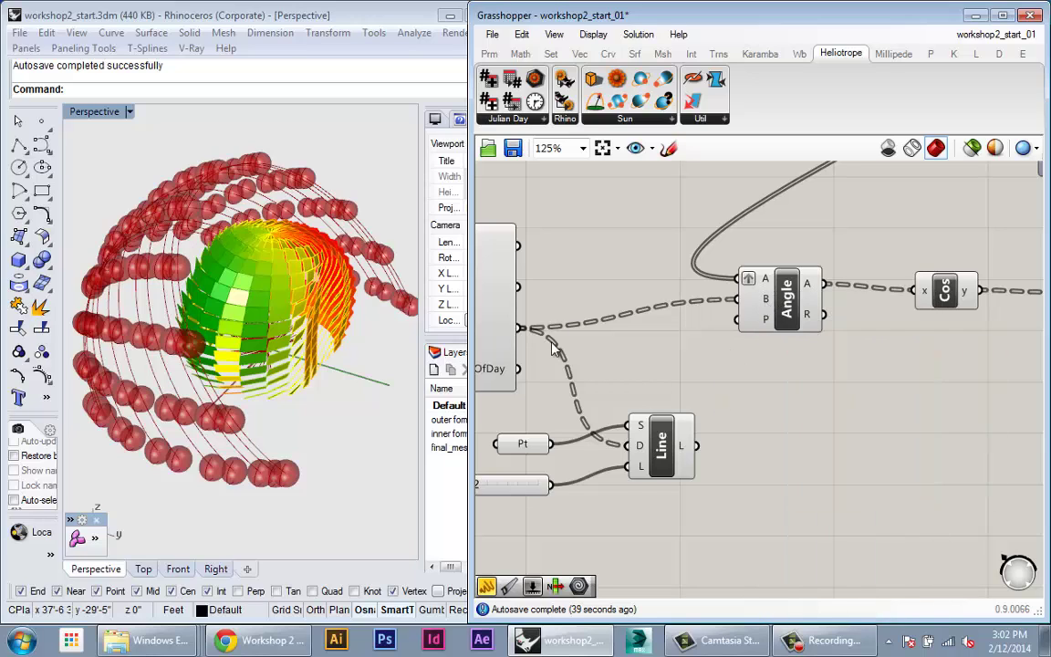
{"action": "right_click_drag", "start_coordinate": [551, 343], "coordinate": [650, 348]}
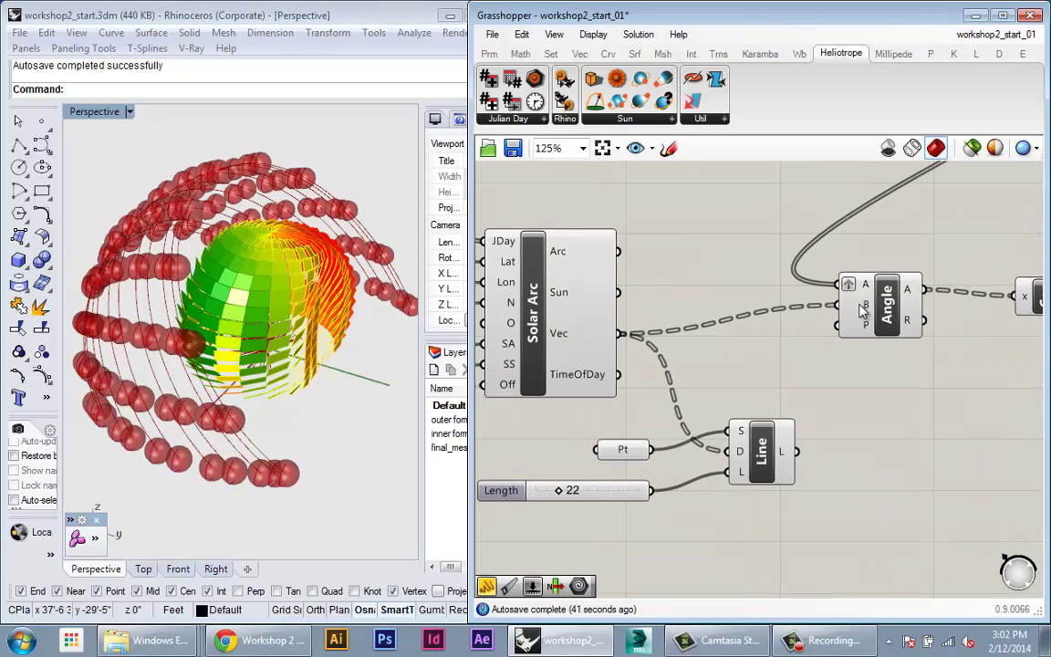
{"action": "right_click_drag", "start_coordinate": [609, 324], "coordinate": [699, 345]}
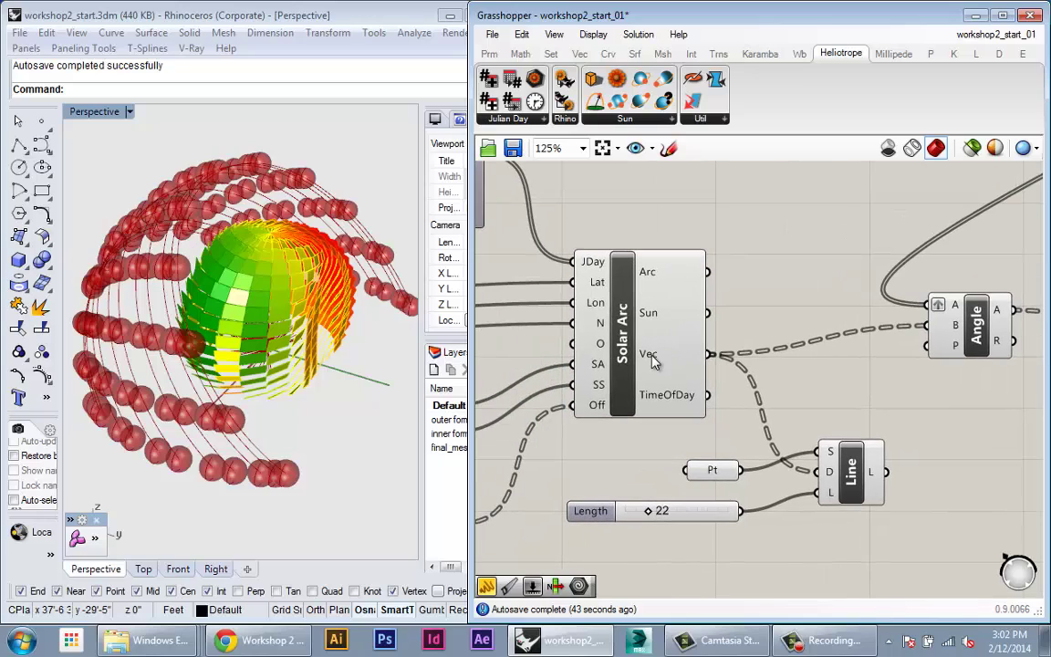
{"action": "mouse_move", "coordinate": [652, 362]}
{"action": "right_click_drag", "start_coordinate": [962, 338], "coordinate": [747, 376]}
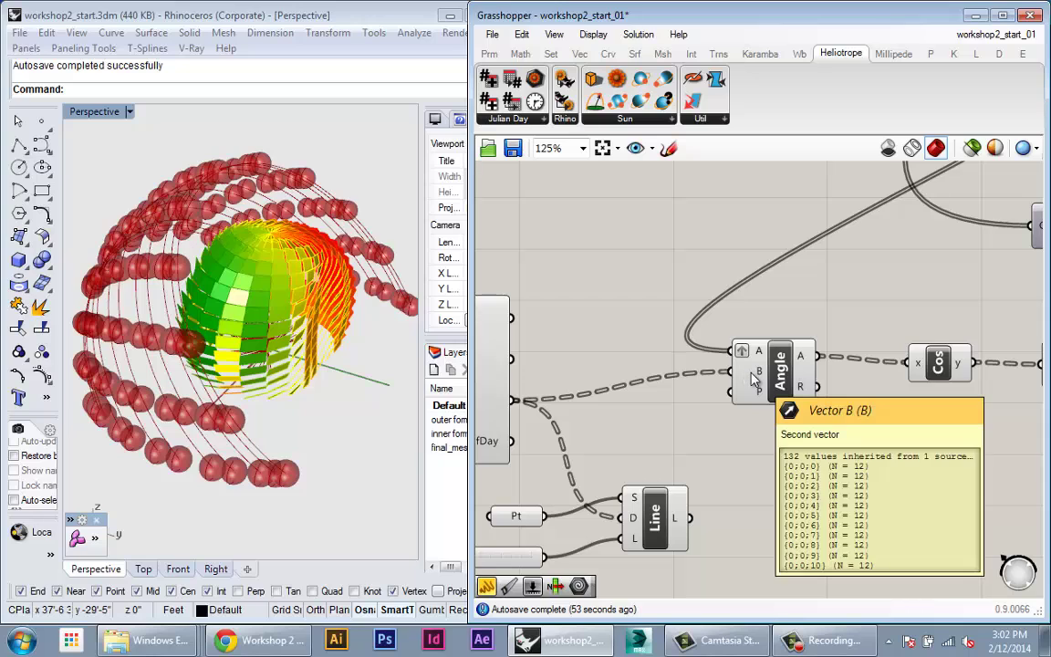
Flatten the Angle component's second vector input (B)
{"action": "right_click", "coordinate": [755, 374]}
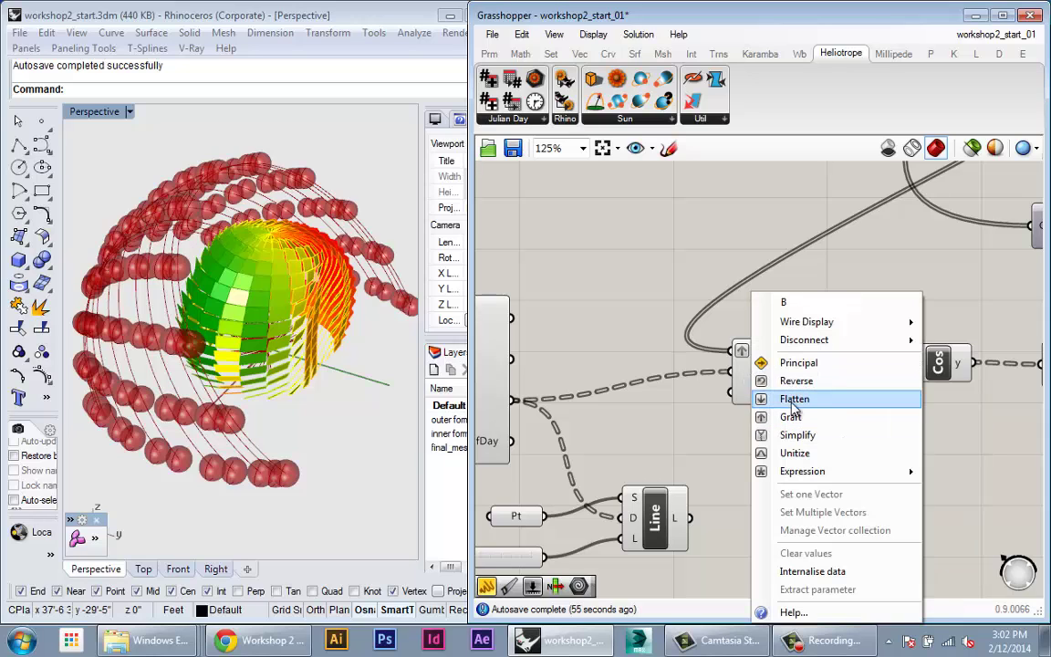
{"action": "left_click", "coordinate": [769, 405]}
{"action": "right_click_drag", "start_coordinate": [736, 420], "coordinate": [692, 434]}
{"action": "right_click_drag", "start_coordinate": [244, 347], "coordinate": [248, 284]}
{"action": "scroll", "coordinate": [725, 365], "scroll_direction": "up", "scroll_amount": 4}
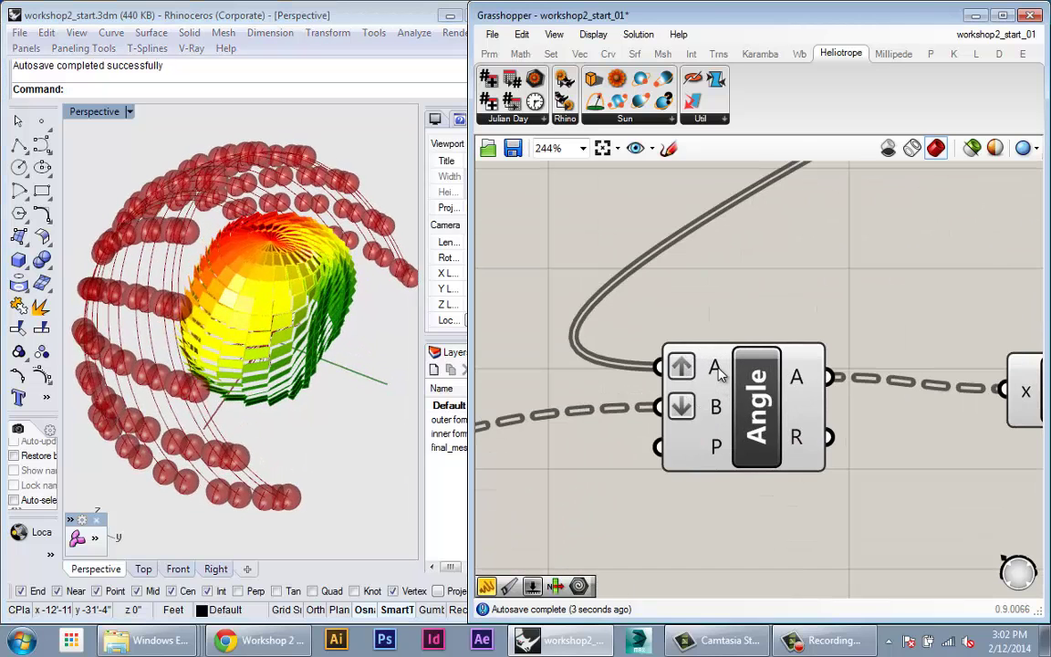
Check the data structure of the Angle component's two vector inputs and examine the coloured dome from another angle
{"action": "mouse_move", "coordinate": [718, 369]}
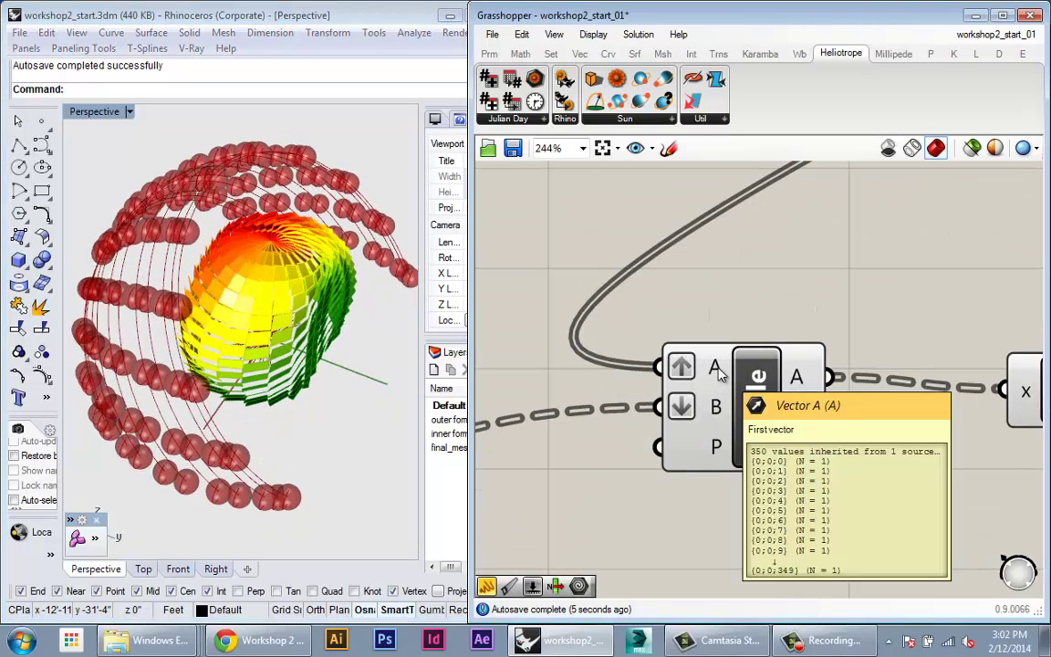
{"action": "mouse_move", "coordinate": [716, 418]}
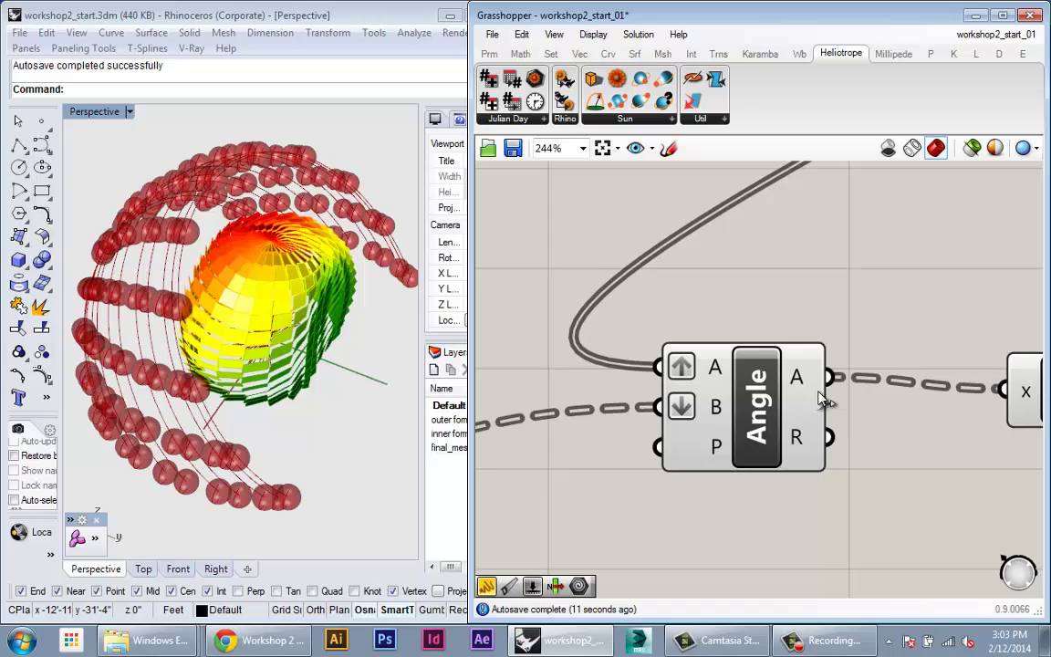
{"action": "right_click_drag", "start_coordinate": [803, 398], "coordinate": [653, 400]}
{"action": "scroll", "coordinate": [711, 412], "scroll_direction": "down", "scroll_amount": 4}
{"action": "scroll", "coordinate": [659, 488], "scroll_direction": "down", "scroll_amount": 4}
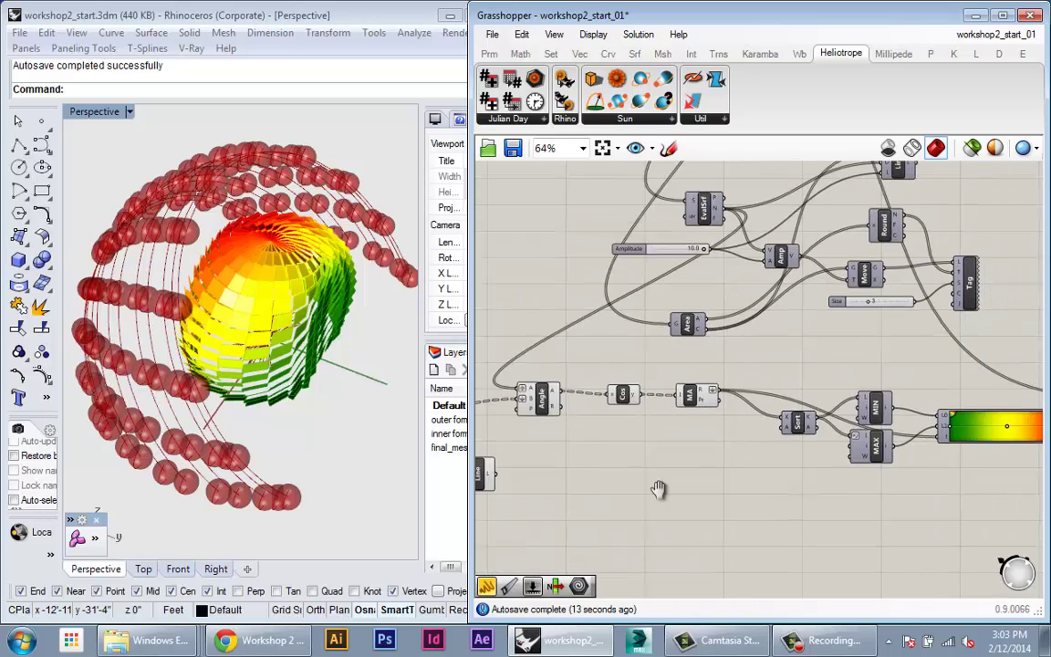
{"action": "right_click_drag", "start_coordinate": [123, 340], "coordinate": [369, 254]}
{"action": "mouse_move", "coordinate": [242, 270]}
{"action": "right_mouse_down"}
{"action": "mouse_move", "coordinate": [223, 305]}
{"action": "mouse_move", "coordinate": [225, 278]}
{"action": "right_mouse_up"}
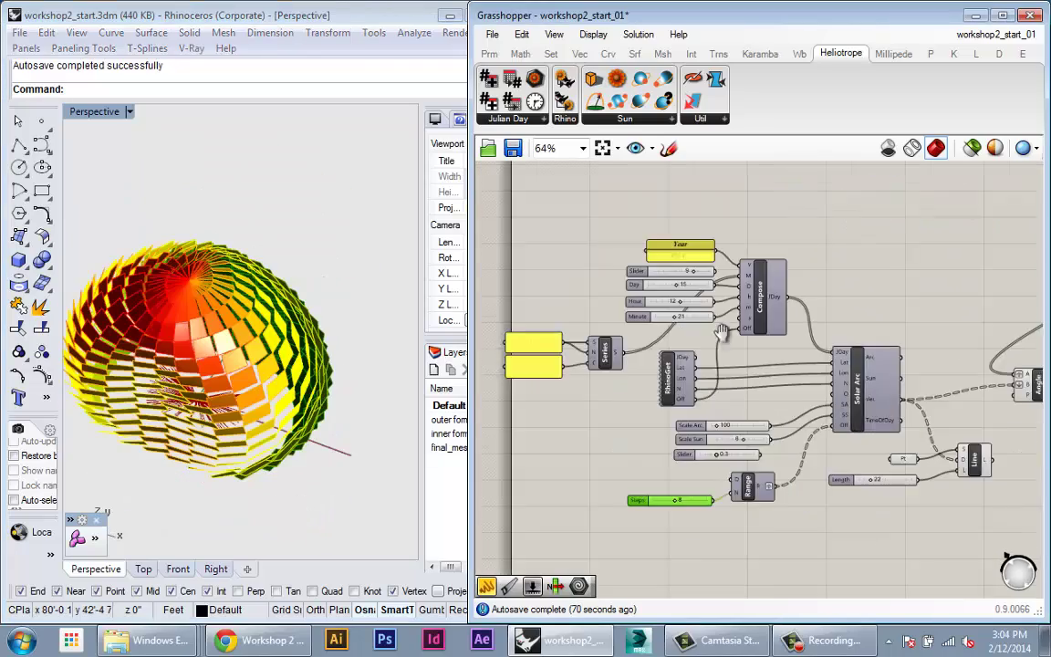
Set the Degrees slider that controls the panel rotation to 35
{"action": "scroll", "coordinate": [769, 385], "scroll_direction": "down", "scroll_amount": 3}
{"action": "scroll", "coordinate": [696, 473], "scroll_direction": "up", "scroll_amount": 5}
{"action": "scroll", "coordinate": [694, 468], "scroll_direction": "down", "scroll_amount": 4}
{"action": "right_click_drag", "start_coordinate": [779, 456], "coordinate": [585, 348]}
{"action": "scroll", "coordinate": [821, 520], "scroll_direction": "up", "scroll_amount": 5}
{"action": "scroll", "coordinate": [604, 381], "scroll_direction": "down", "scroll_amount": 3}
{"action": "scroll", "coordinate": [576, 322], "scroll_direction": "up", "scroll_amount": 3}
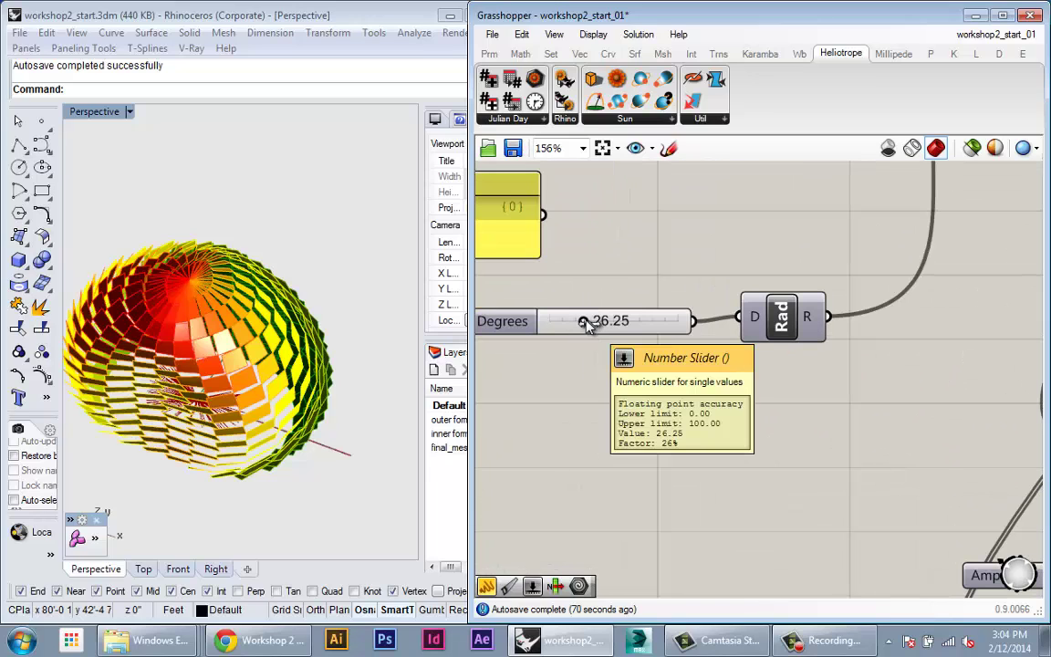
{"action": "double_click", "coordinate": [588, 322]}
{"action": "type", "text": "35"}
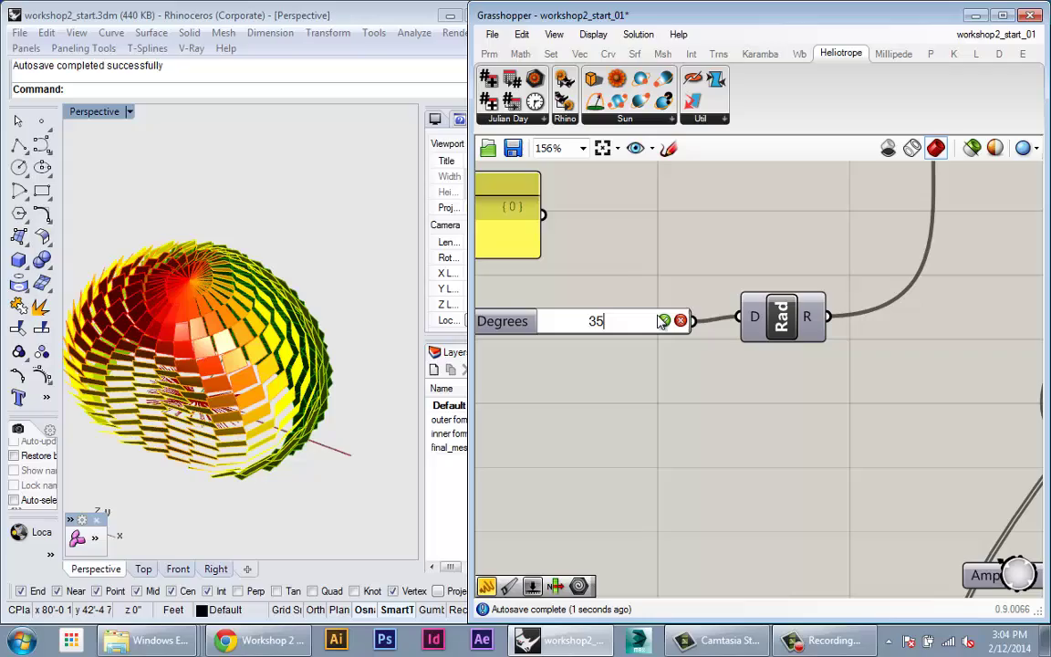
{"action": "key", "text": "Return"}
{"action": "right_click_drag", "start_coordinate": [336, 410], "coordinate": [301, 374]}
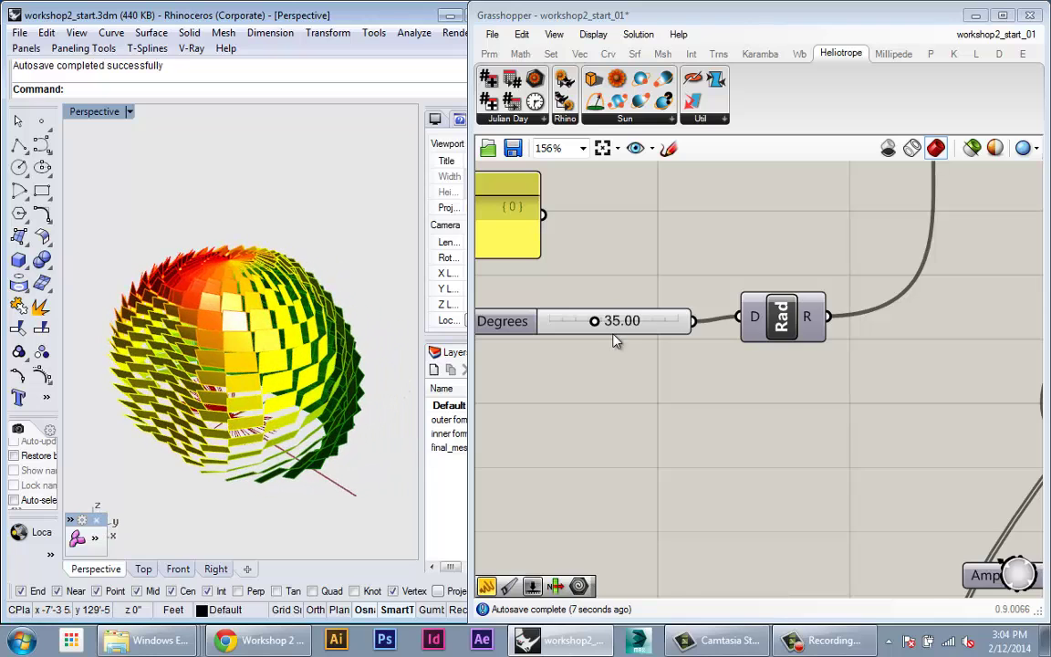
Adjust the Degrees slider to 15.16 and view the rotated panels from different angles
{"action": "mouse_move", "coordinate": [594, 321]}
{"action": "left_mouse_down"}
{"action": "mouse_move", "coordinate": [560, 323]}
{"action": "mouse_move", "coordinate": [605, 322]}
{"action": "mouse_move", "coordinate": [588, 327]}
{"action": "left_mouse_up"}
{"action": "right_click_drag", "start_coordinate": [256, 337], "coordinate": [319, 265]}
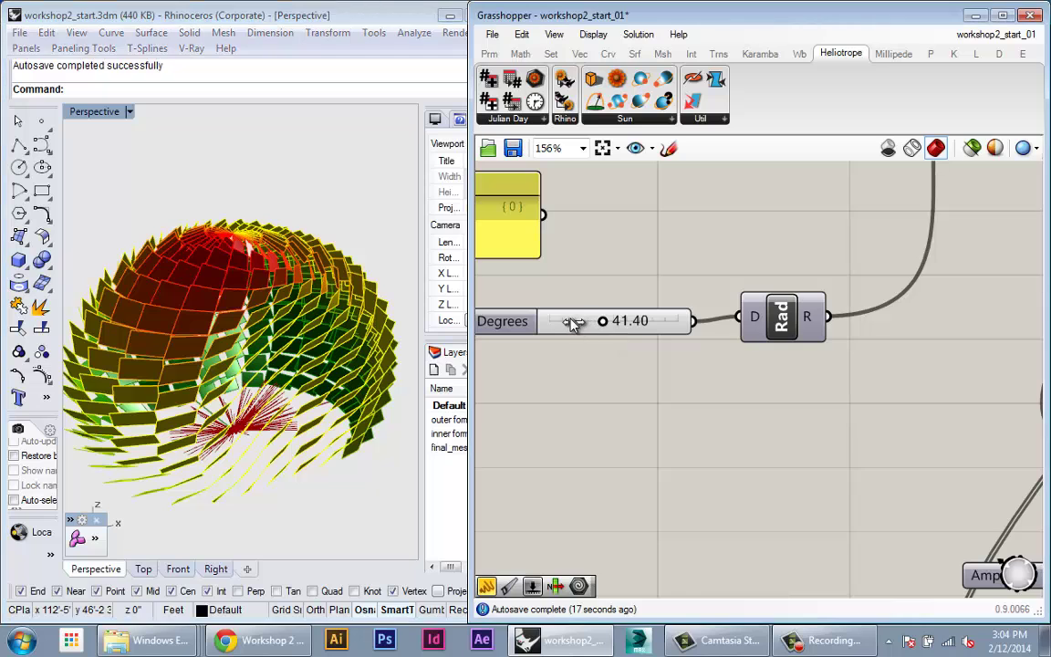
{"action": "left_click_drag", "start_coordinate": [572, 324], "coordinate": [568, 323]}
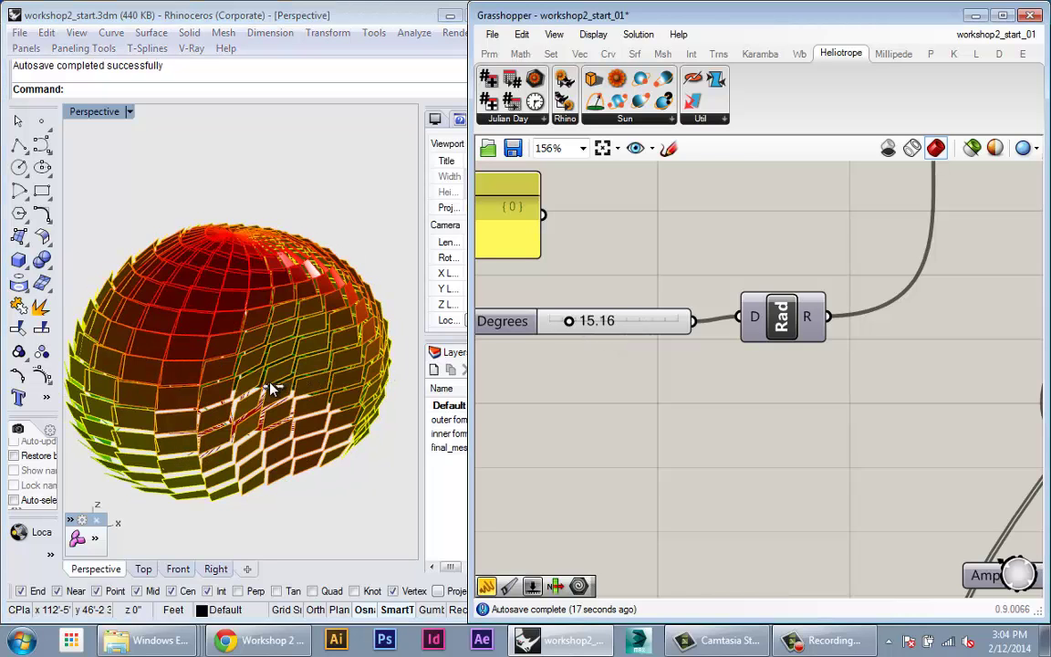
{"action": "right_click_drag", "start_coordinate": [274, 387], "coordinate": [248, 445]}
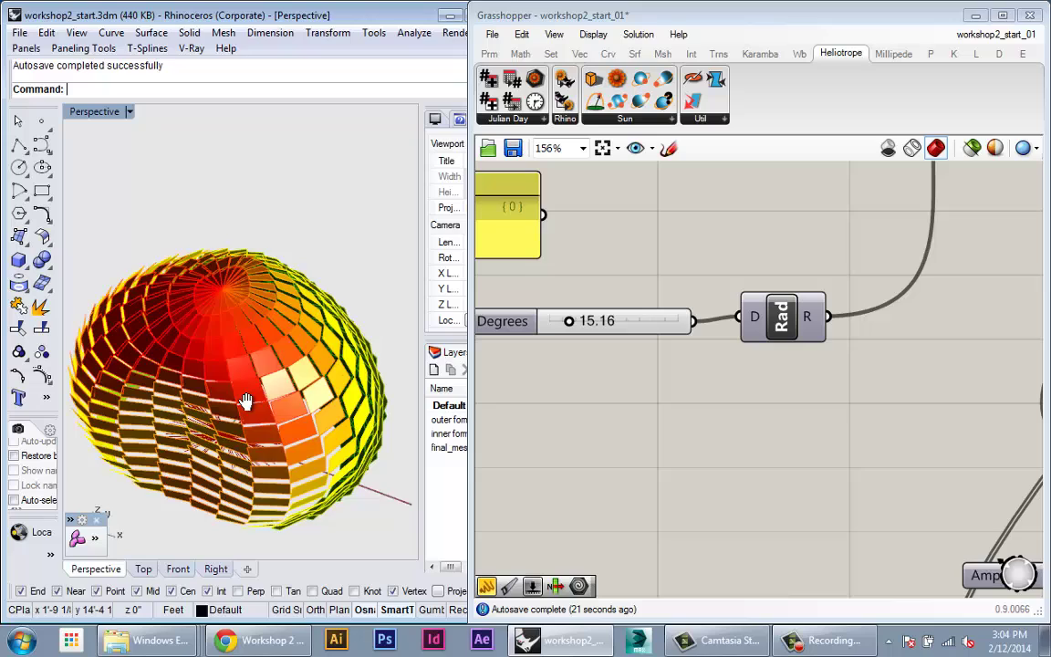
{"action": "right_click_drag", "start_coordinate": [244, 401], "coordinate": [228, 355]}
Examine the Solar Arc component's inputs alongside the coloured dome, with the Steps slider deselected
{"action": "scroll", "coordinate": [703, 375], "scroll_direction": "down", "scroll_amount": 5}
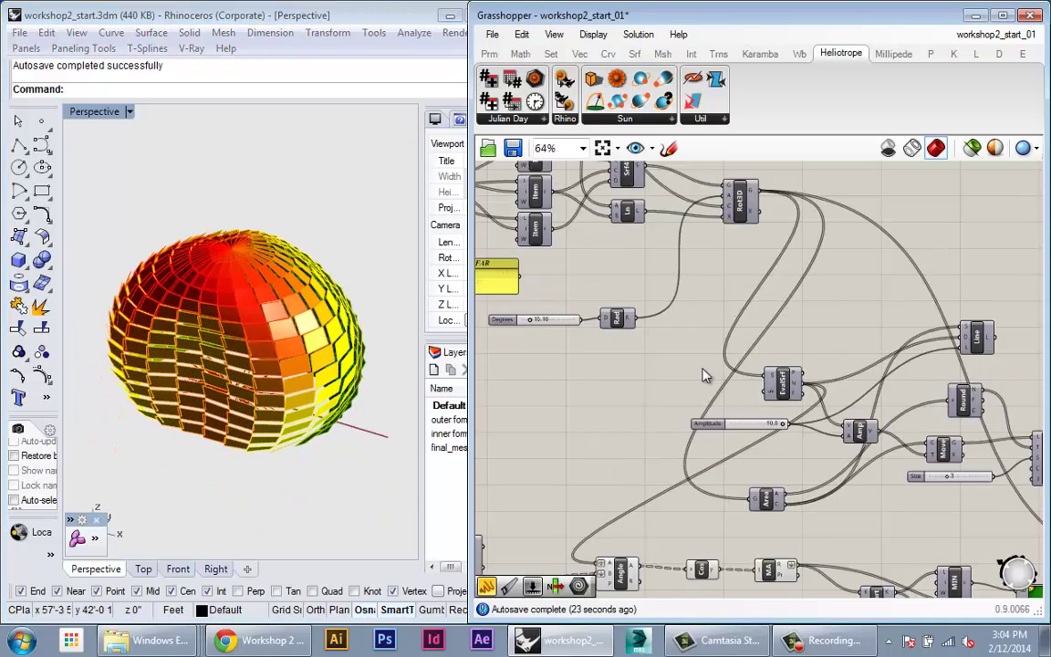
{"action": "scroll", "coordinate": [704, 375], "scroll_direction": "down", "scroll_amount": 3}
{"action": "right_click_drag", "start_coordinate": [704, 365], "coordinate": [909, 331]}
{"action": "scroll", "coordinate": [756, 493], "scroll_direction": "up", "scroll_amount": 4}
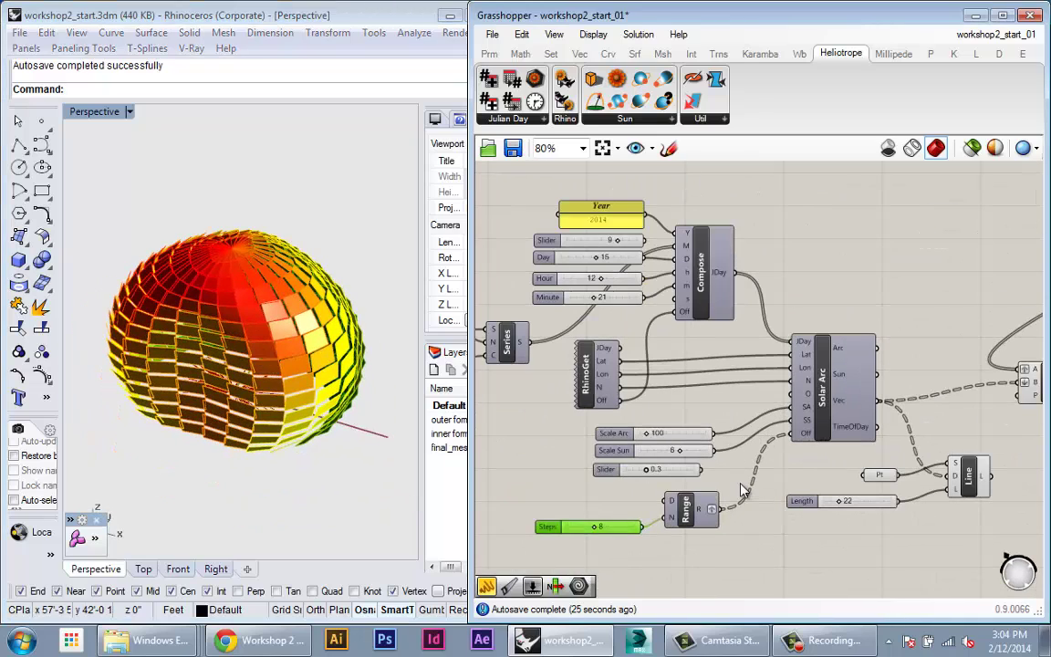
{"action": "left_click", "coordinate": [744, 490]}
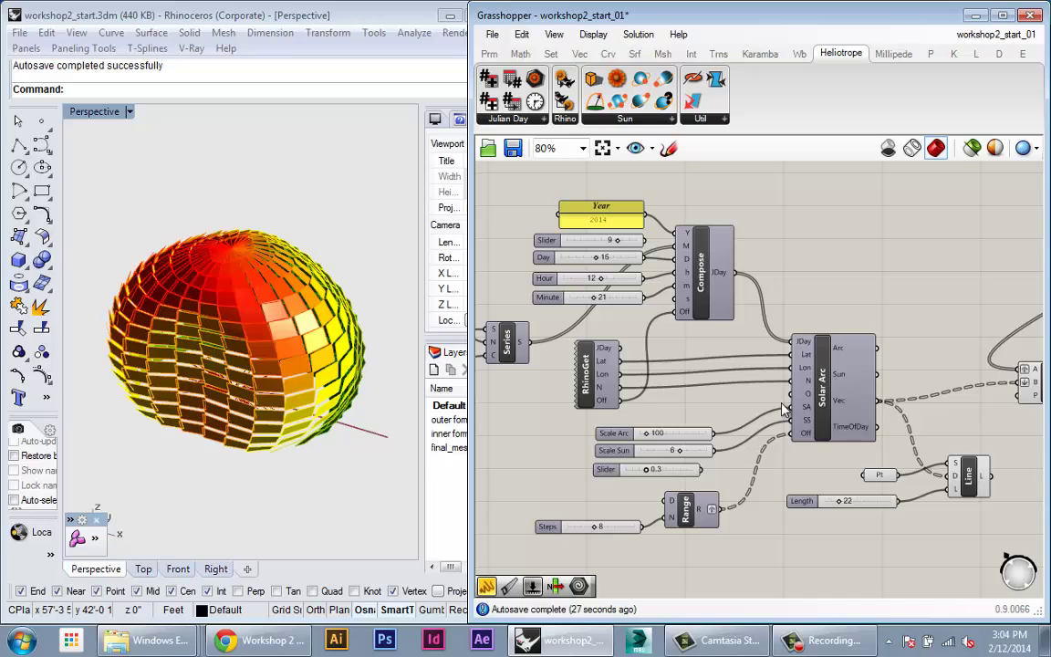
{"action": "right_click_drag", "start_coordinate": [338, 333], "coordinate": [333, 445]}
Highlight the start point of the sun vector lines to check its location inside the dome
{"action": "right_click_drag", "start_coordinate": [823, 497], "coordinate": [756, 489]}
{"action": "scroll", "coordinate": [755, 490], "scroll_direction": "down", "scroll_amount": 3}
{"action": "scroll", "coordinate": [817, 511], "scroll_direction": "up", "scroll_amount": 2}
{"action": "scroll", "coordinate": [819, 517], "scroll_direction": "up", "scroll_amount": 2}
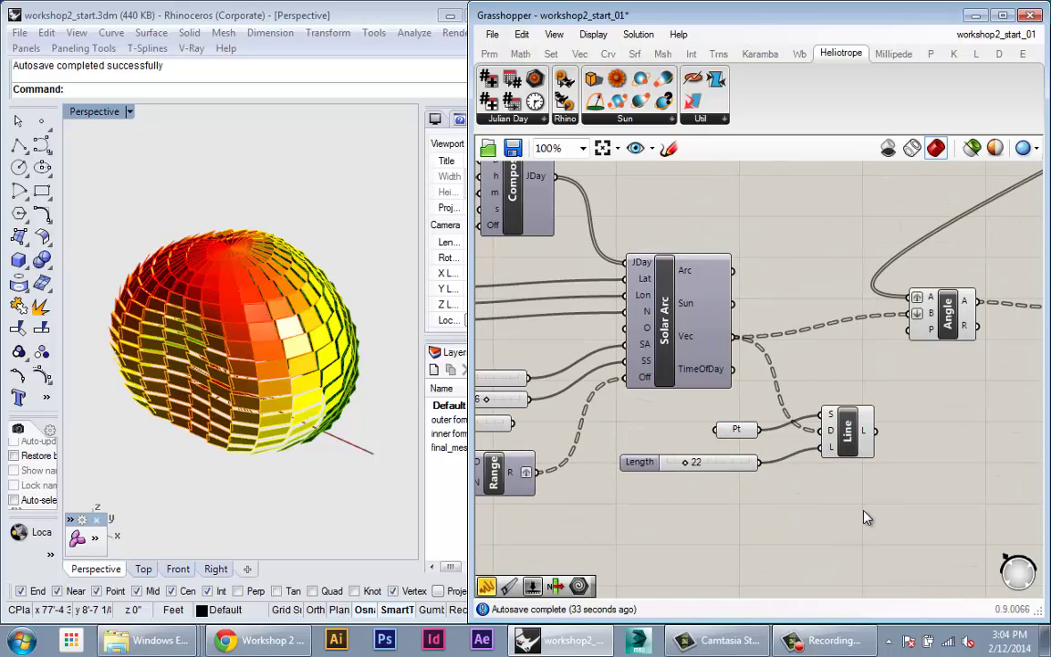
{"action": "left_click", "coordinate": [743, 433]}
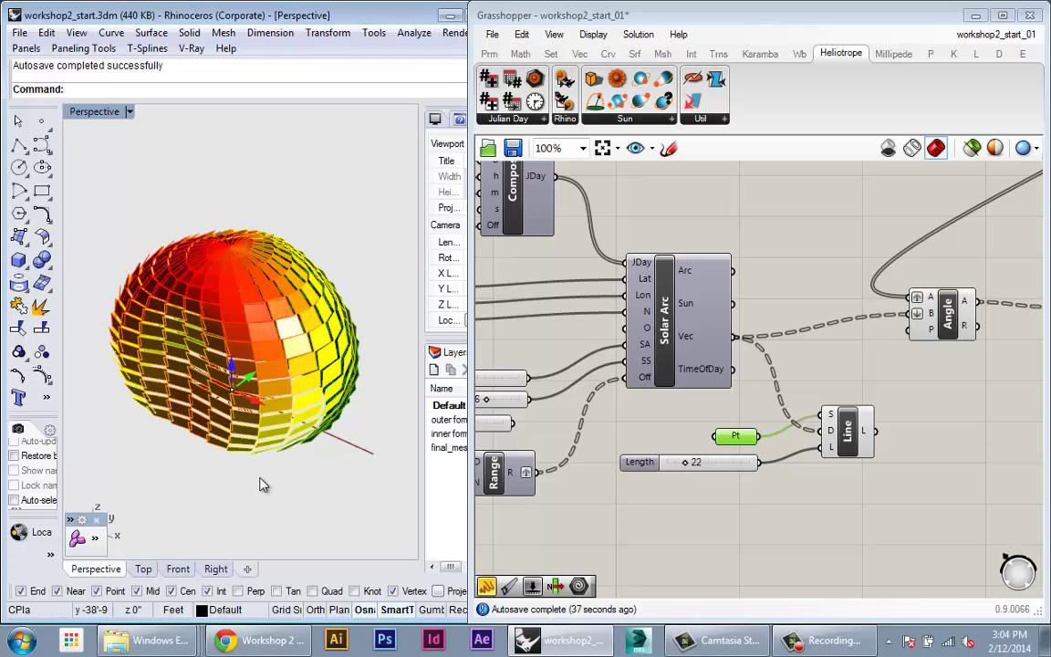
{"action": "left_click", "coordinate": [858, 526]}
{"action": "right_click_drag", "start_coordinate": [858, 525], "coordinate": [814, 513]}
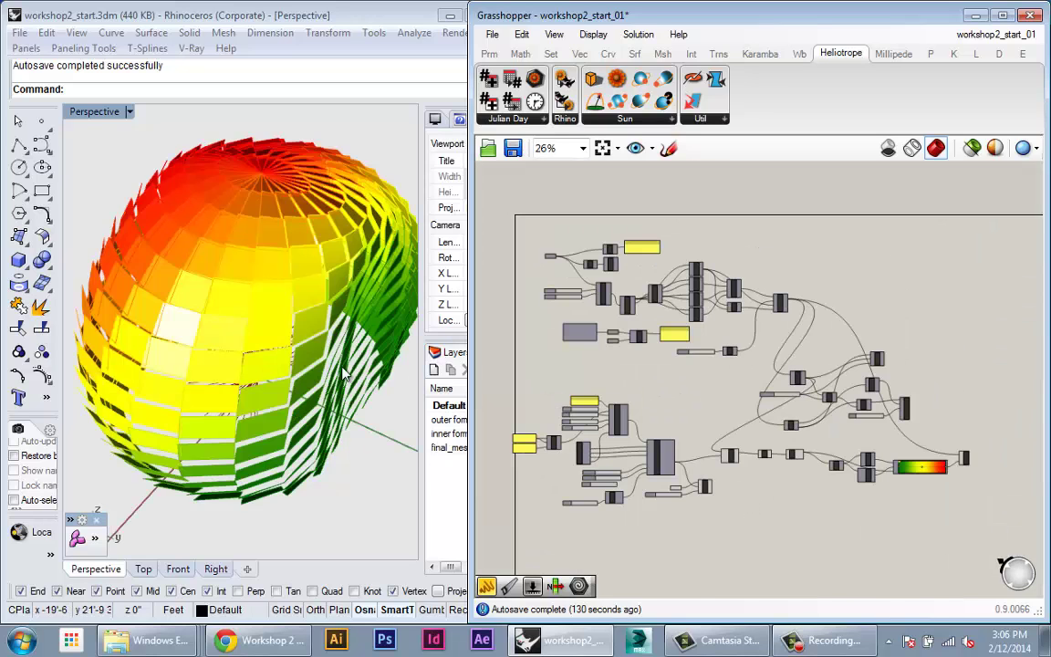
Hide the coloured panels by turning off the Preview component's preview, and examine the sun vector lines from several angles
{"action": "right_click_drag", "start_coordinate": [310, 347], "coordinate": [336, 358]}
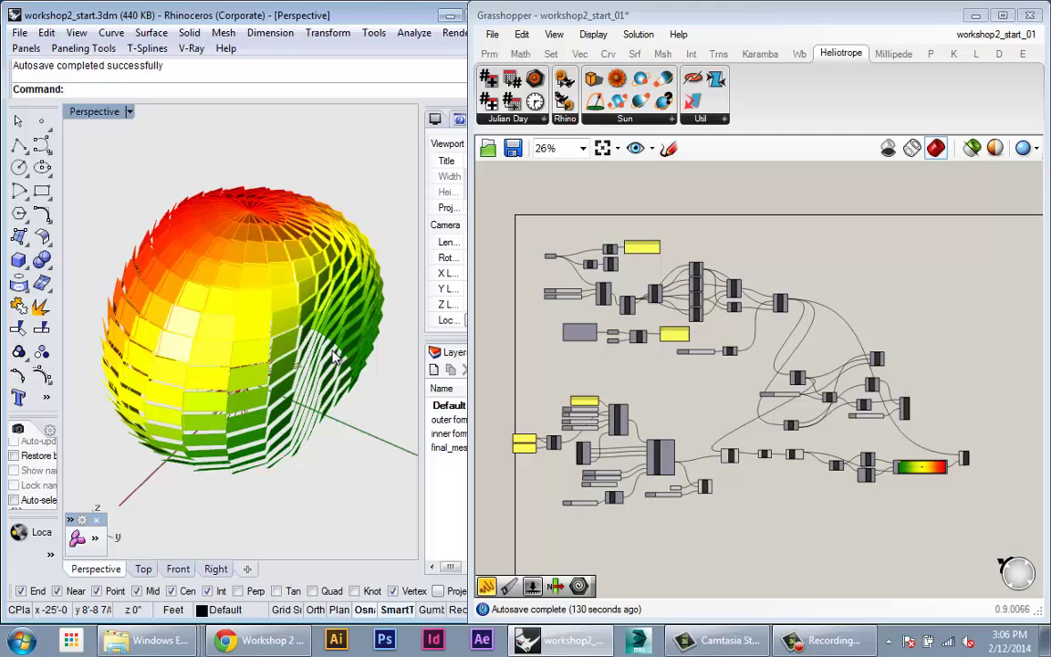
{"action": "scroll", "coordinate": [848, 365], "scroll_direction": "up", "scroll_amount": 3}
{"action": "right_click", "coordinate": [844, 305]}
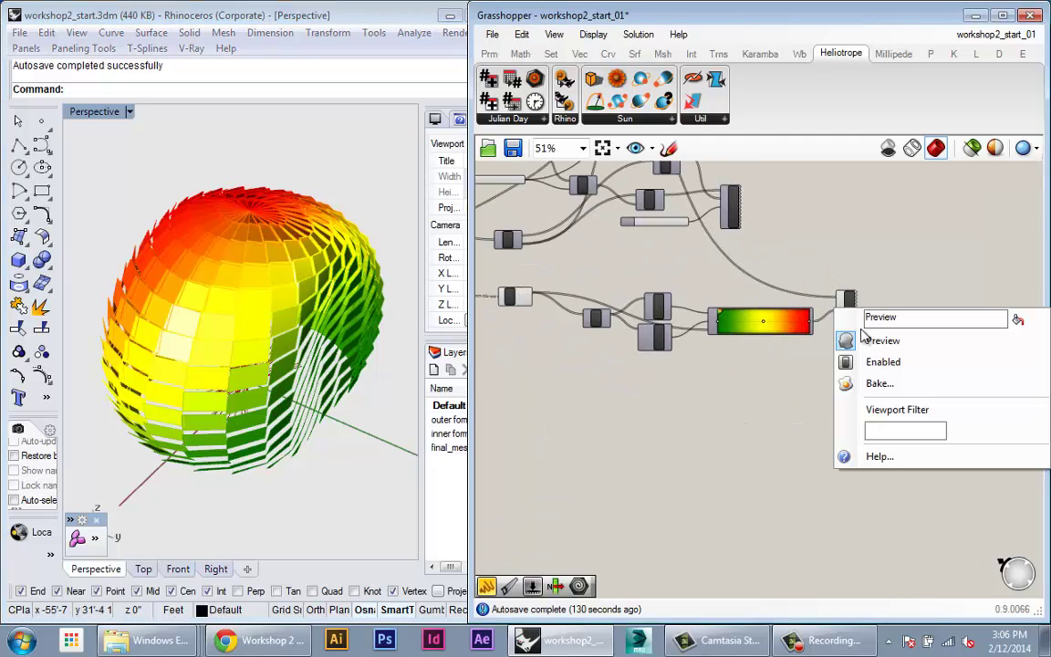
{"action": "left_click", "coordinate": [878, 339]}
{"action": "right_click_drag", "start_coordinate": [292, 383], "coordinate": [388, 367]}
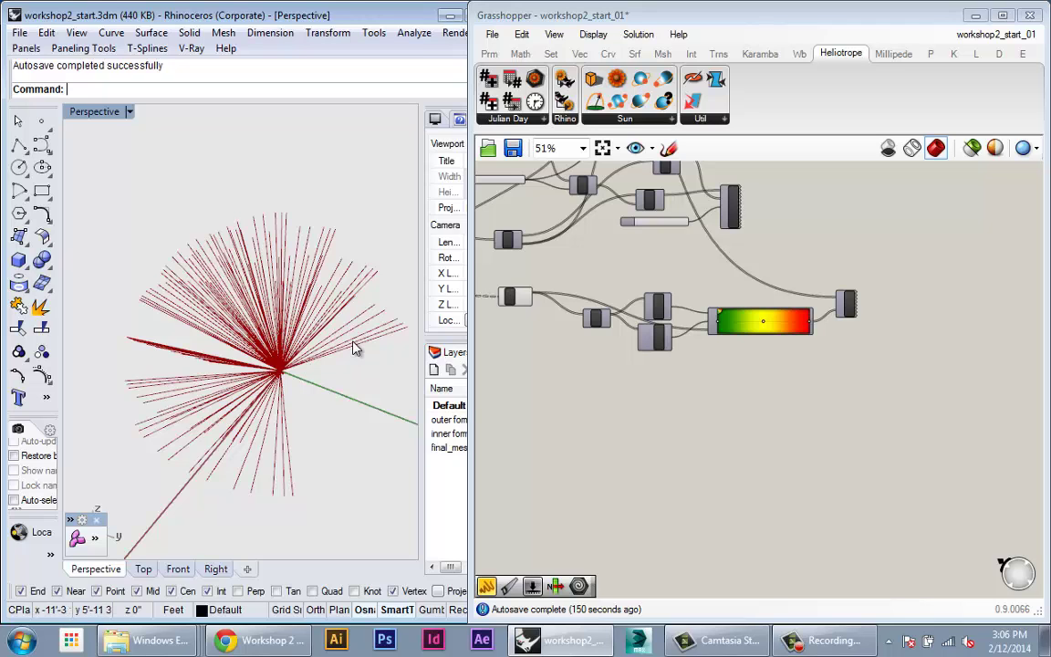
{"action": "right_click_drag", "start_coordinate": [356, 348], "coordinate": [182, 355]}
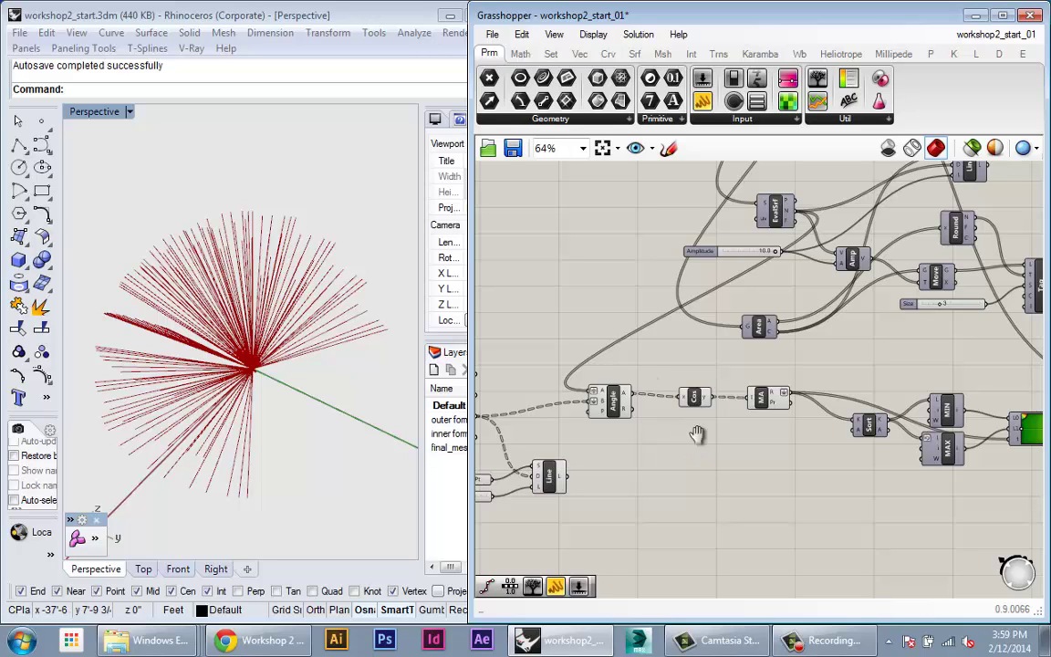
Examine how the Angle, Cosine and Mass Addition components are chained, and inspect the fan of sun vector lines
{"action": "scroll", "coordinate": [693, 447], "scroll_direction": "up", "scroll_amount": 3}
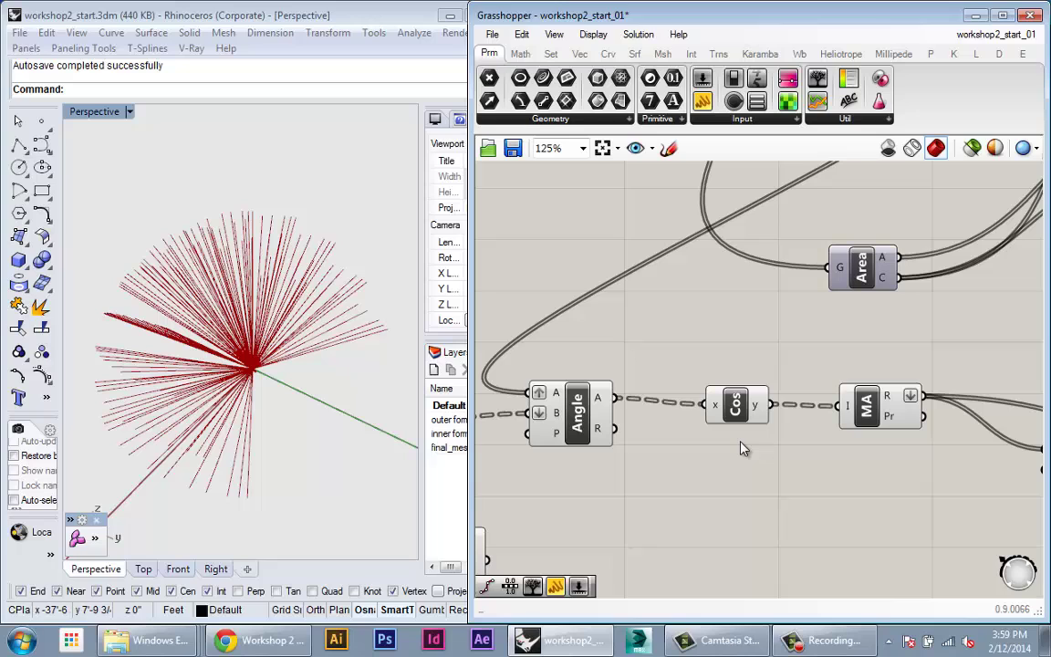
{"action": "right_click_drag", "start_coordinate": [676, 361], "coordinate": [724, 345]}
{"action": "scroll", "coordinate": [728, 378], "scroll_direction": "down", "scroll_amount": 2}
{"action": "scroll", "coordinate": [651, 387], "scroll_direction": "up", "scroll_amount": 3}
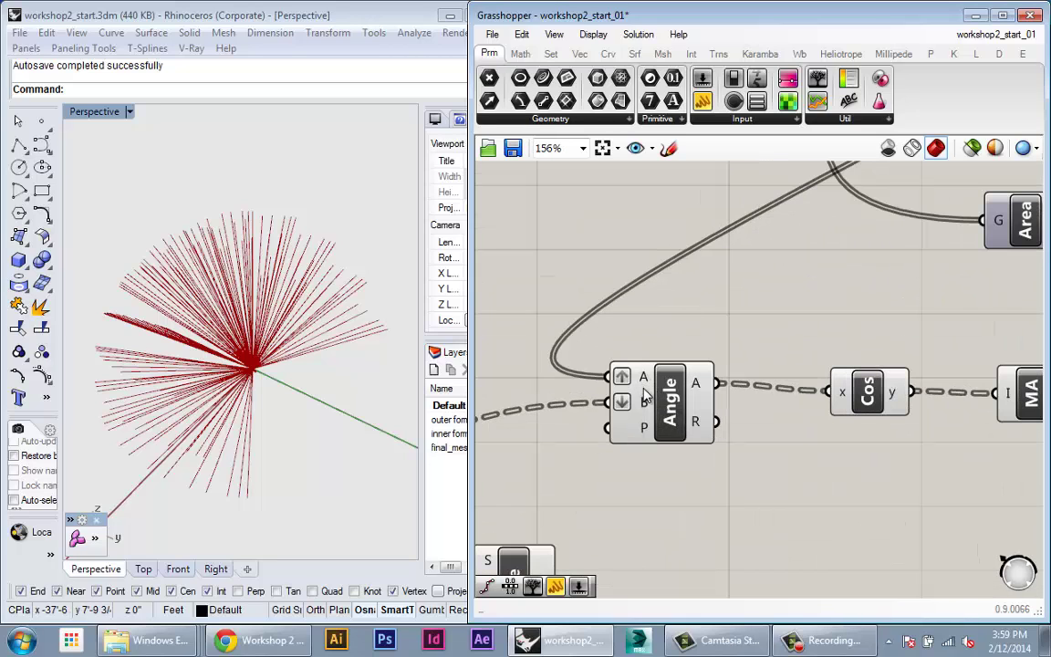
{"action": "right_click_drag", "start_coordinate": [685, 420], "coordinate": [677, 410]}
{"action": "scroll", "coordinate": [677, 411], "scroll_direction": "down", "scroll_amount": 1}
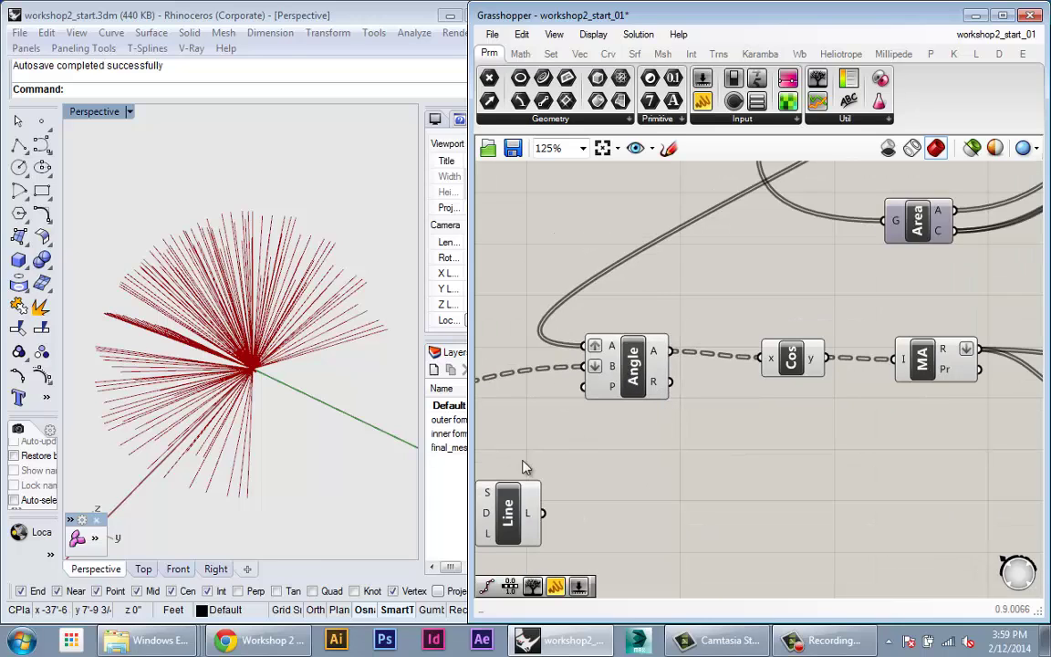
{"action": "scroll", "coordinate": [329, 434], "scroll_direction": "down", "scroll_amount": 5}
{"action": "scroll", "coordinate": [279, 424], "scroll_direction": "up", "scroll_amount": 6}
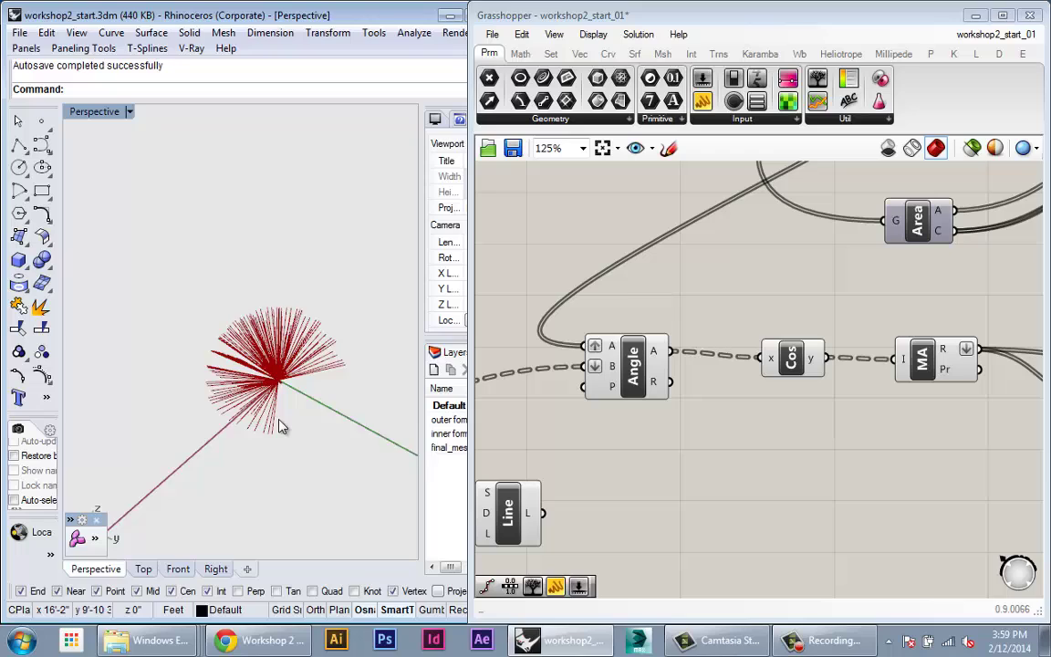
{"action": "scroll", "coordinate": [279, 447], "scroll_direction": "down", "scroll_amount": 4}
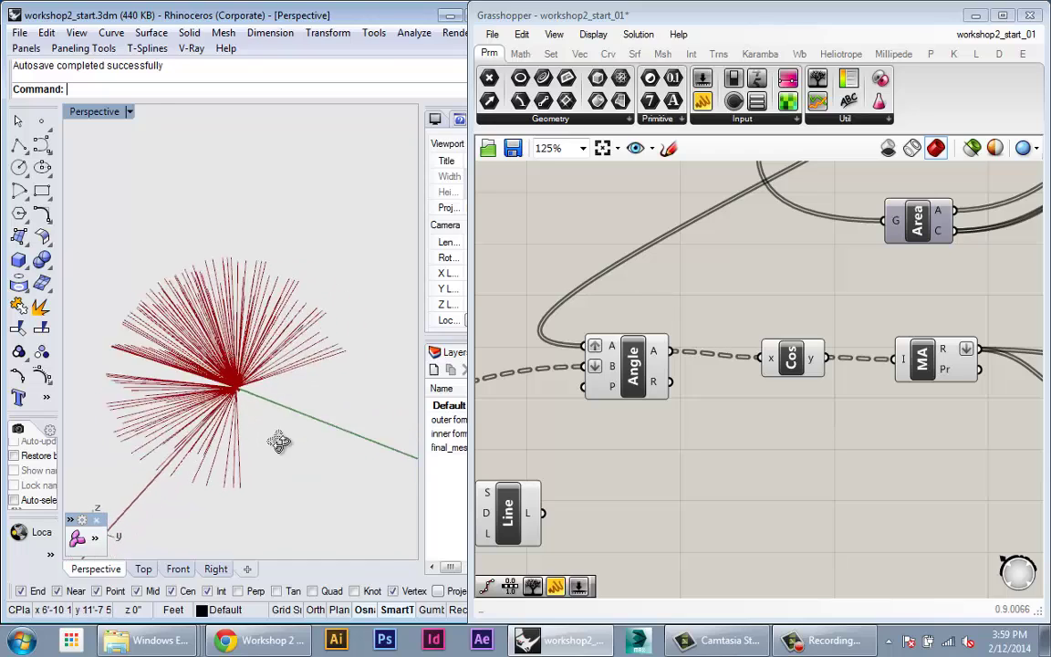
{"action": "scroll", "coordinate": [260, 422], "scroll_direction": "up", "scroll_amount": 5}
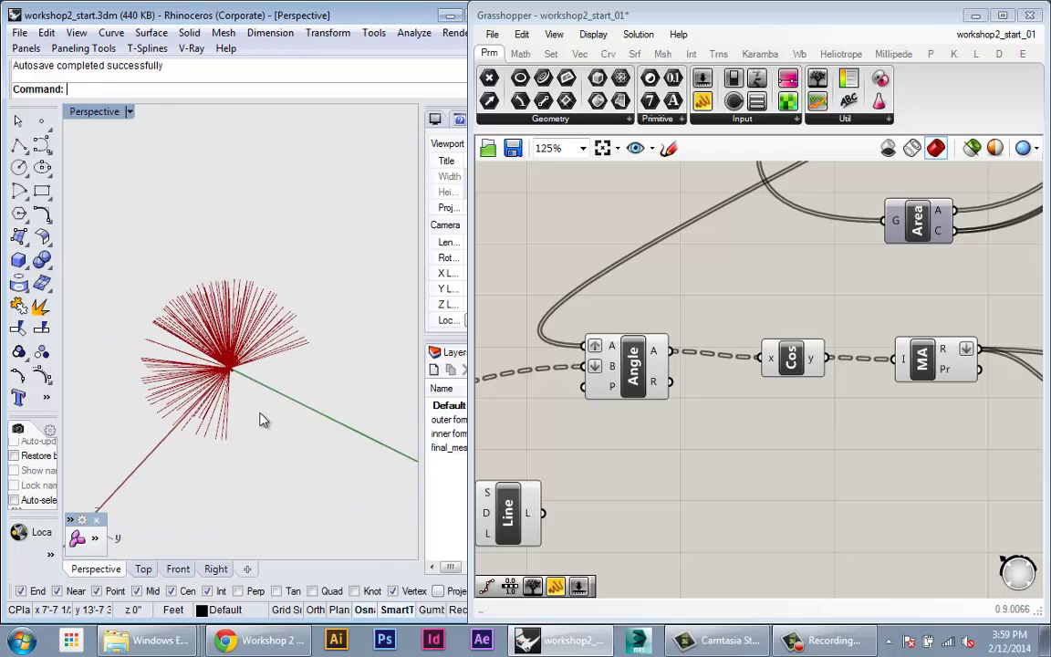
{"action": "right_click_drag", "start_coordinate": [316, 418], "coordinate": [272, 396]}
{"action": "scroll", "coordinate": [265, 390], "scroll_direction": "down", "scroll_amount": 4}
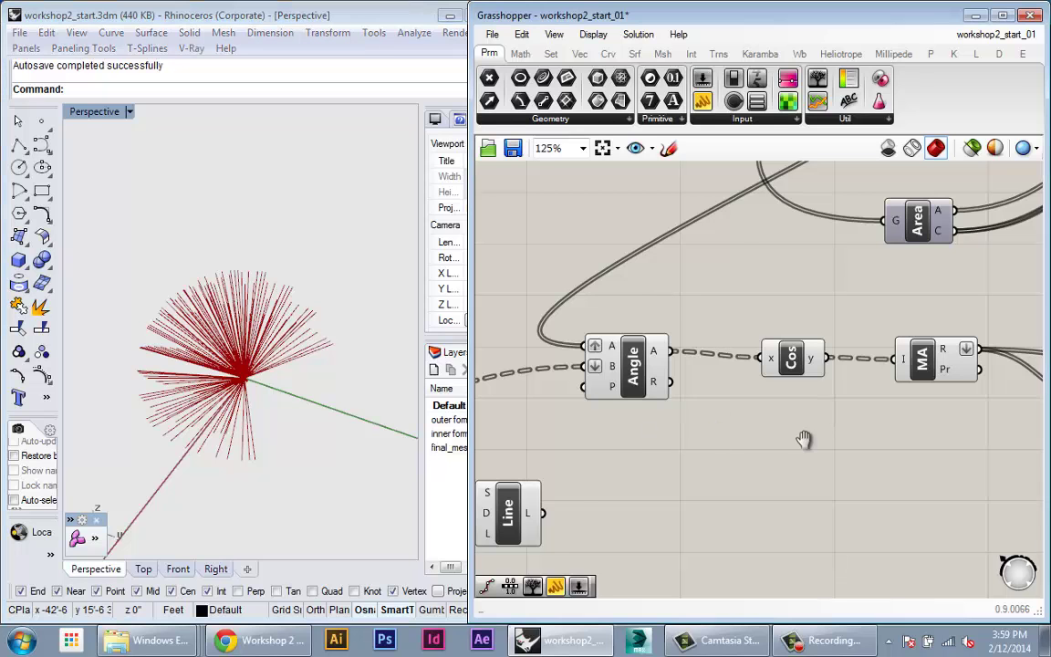
Show the coloured dome panels again by turning the Preview component's preview back on
{"action": "scroll", "coordinate": [695, 417], "scroll_direction": "down", "scroll_amount": 4}
{"action": "scroll", "coordinate": [624, 431], "scroll_direction": "up", "scroll_amount": 2}
{"action": "scroll", "coordinate": [624, 431], "scroll_direction": "up", "scroll_amount": 1}
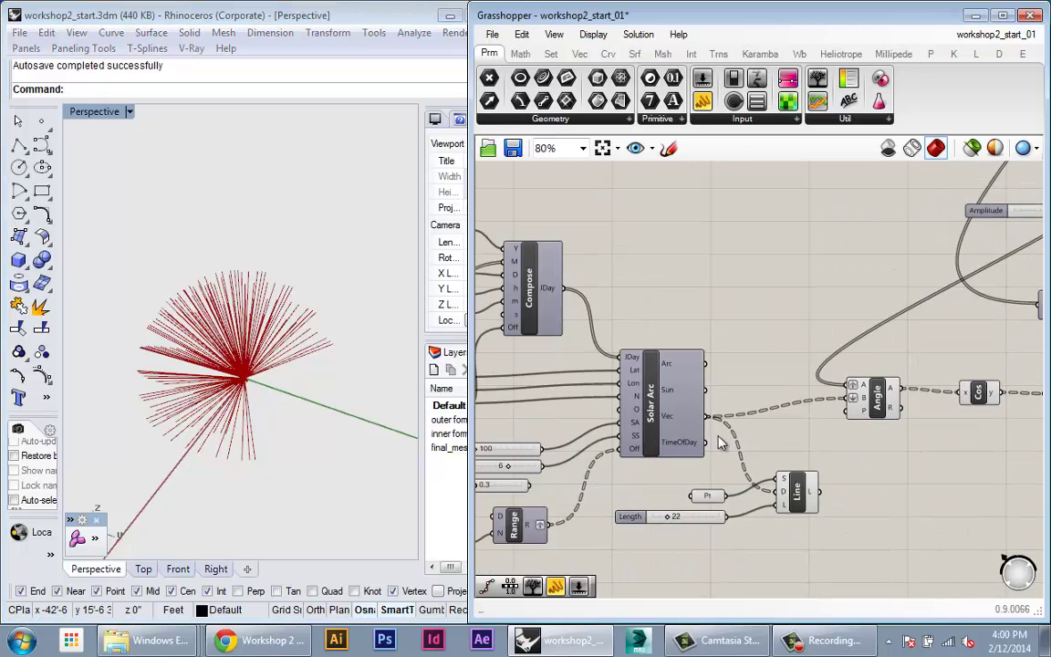
{"action": "scroll", "coordinate": [624, 431], "scroll_direction": "down", "scroll_amount": 4}
{"action": "scroll", "coordinate": [670, 456], "scroll_direction": "up", "scroll_amount": 1}
{"action": "mouse_move", "coordinate": [338, 415]}
{"action": "right_mouse_down"}
{"action": "mouse_move", "coordinate": [413, 424]}
{"action": "mouse_move", "coordinate": [291, 418]}
{"action": "mouse_move", "coordinate": [345, 427]}
{"action": "right_mouse_up"}
{"action": "right_click_drag", "start_coordinate": [675, 471], "coordinate": [777, 487]}
Check the data structure of the Angle output, the Mass Addition results and their connection to the colour gradient
{"action": "scroll", "coordinate": [643, 456], "scroll_direction": "up", "scroll_amount": 2}
{"action": "scroll", "coordinate": [644, 459], "scroll_direction": "up", "scroll_amount": 5}
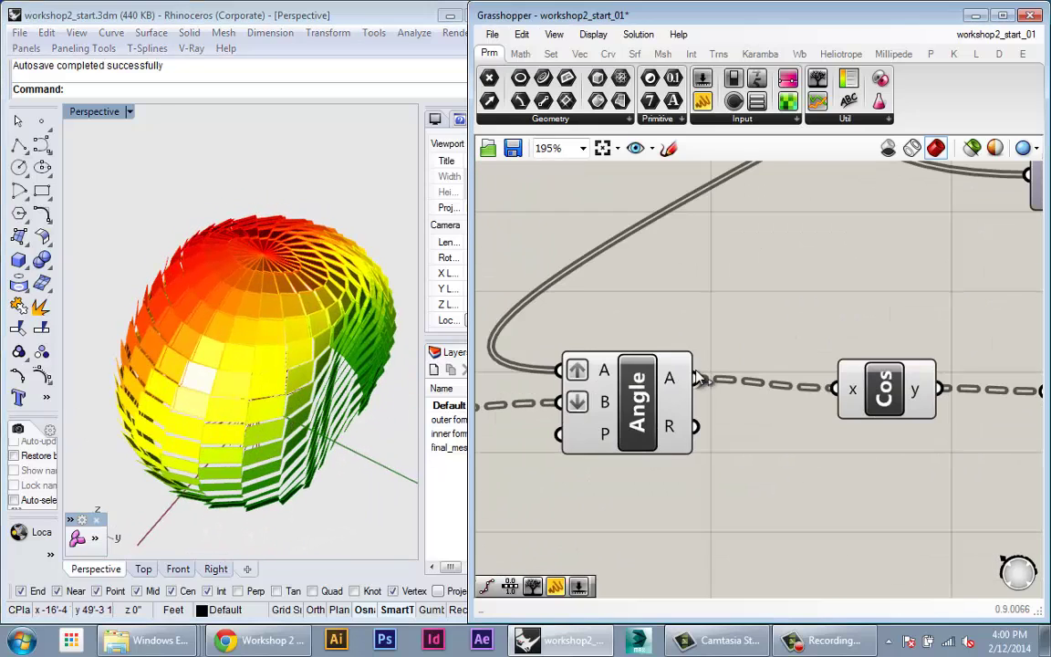
{"action": "mouse_move", "coordinate": [675, 382]}
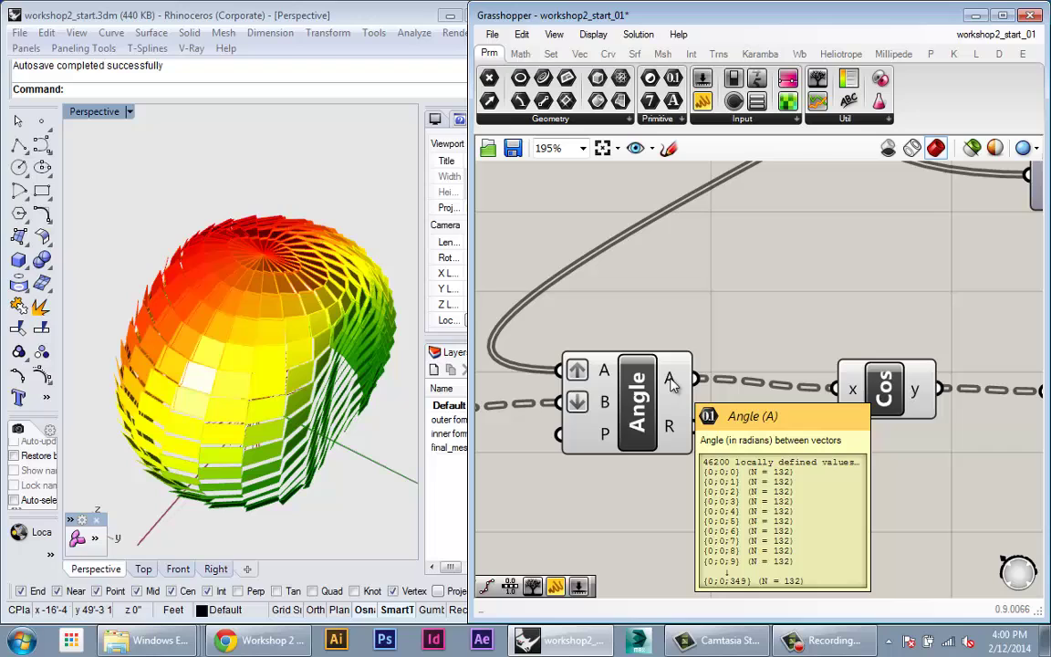
{"action": "scroll", "coordinate": [671, 383], "scroll_direction": "down", "scroll_amount": 3}
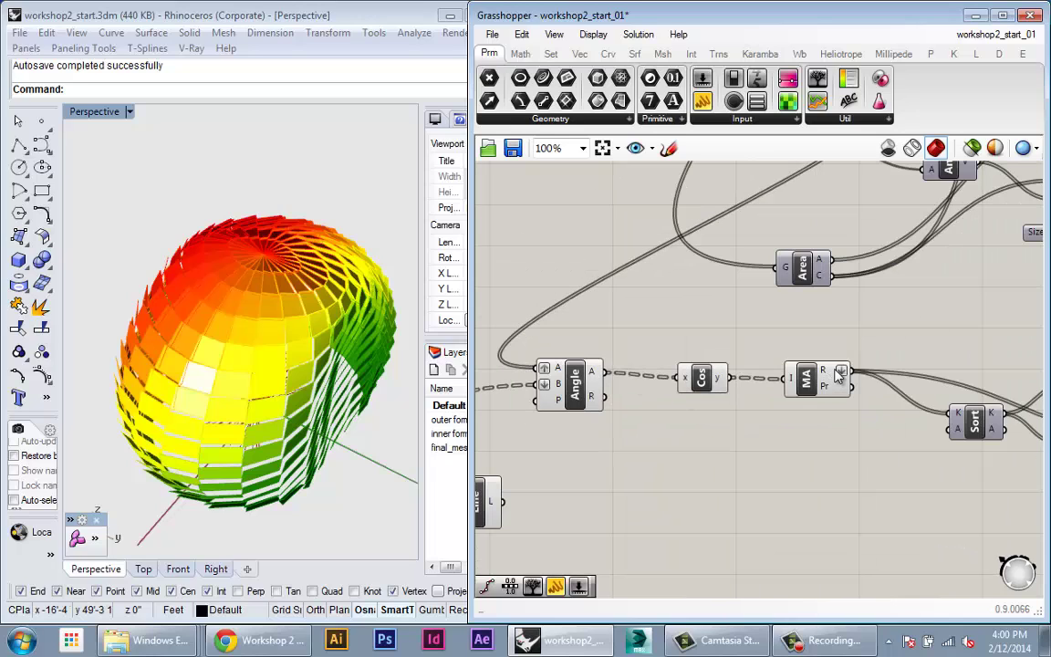
{"action": "mouse_move", "coordinate": [832, 376]}
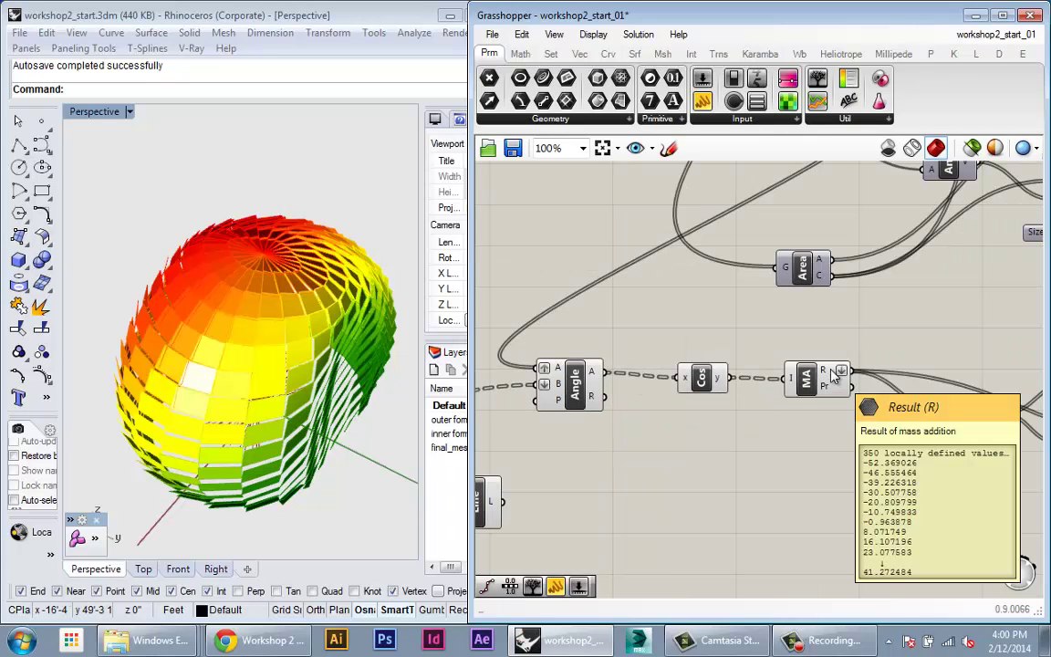
{"action": "scroll", "coordinate": [720, 443], "scroll_direction": "down", "scroll_amount": 2}
{"action": "right_click_drag", "start_coordinate": [720, 443], "coordinate": [508, 438]}
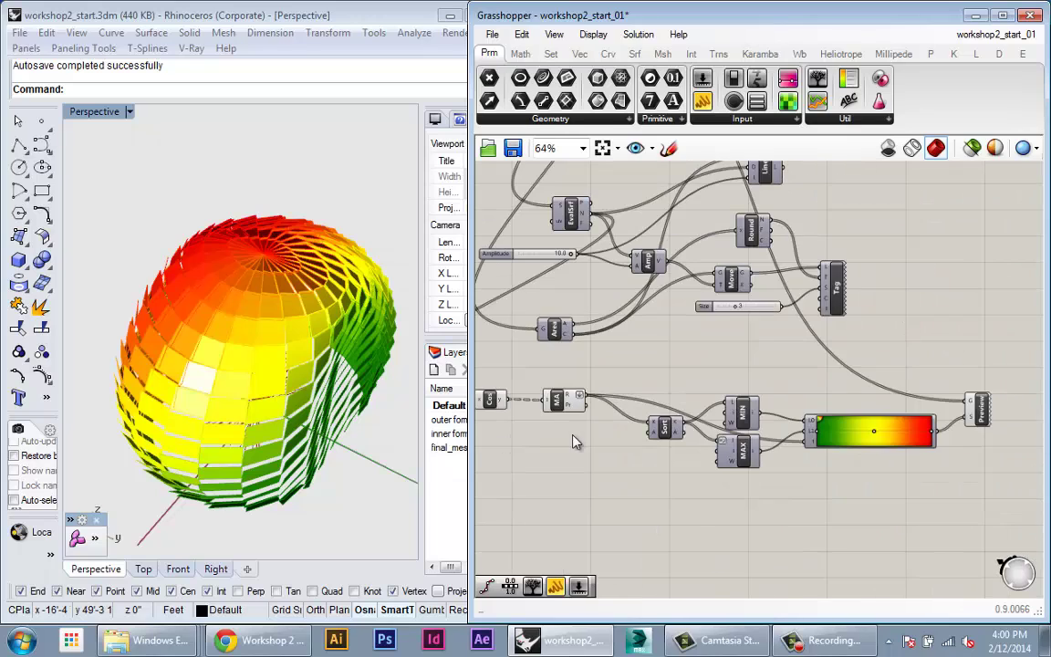
Hide the coloured panels again by turning off the Preview component's preview, and examine the sun vector lines up close
{"action": "right_click", "coordinate": [982, 415]}
{"action": "left_click", "coordinate": [881, 402]}
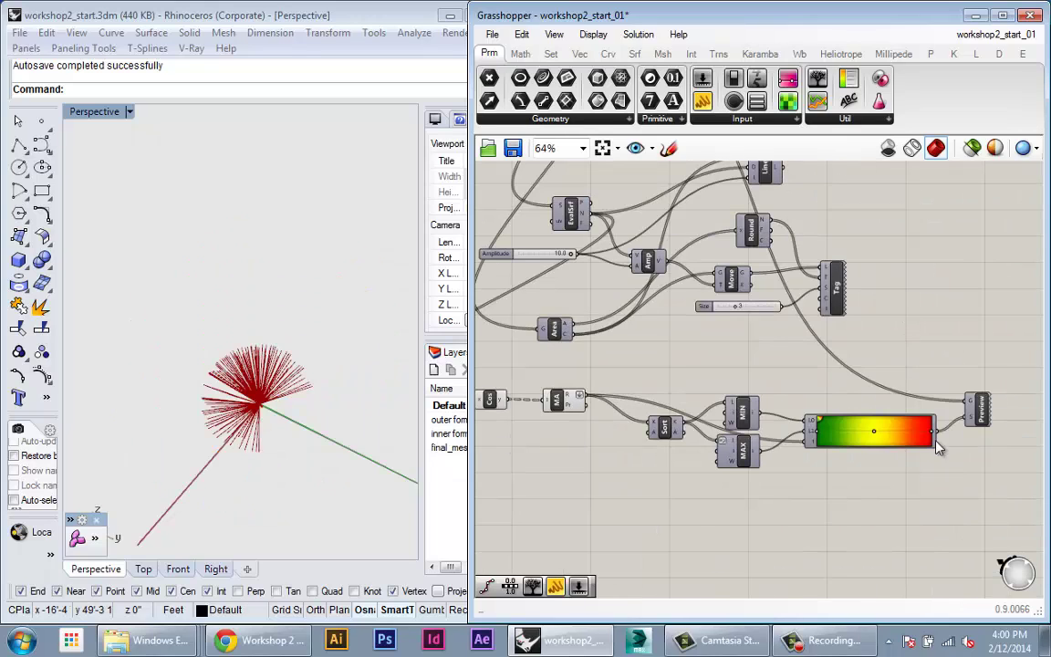
{"action": "scroll", "coordinate": [253, 420], "scroll_direction": "up", "scroll_amount": 2}
{"action": "scroll", "coordinate": [278, 431], "scroll_direction": "up", "scroll_amount": 2}
{"action": "scroll", "coordinate": [305, 446], "scroll_direction": "up", "scroll_amount": 1}
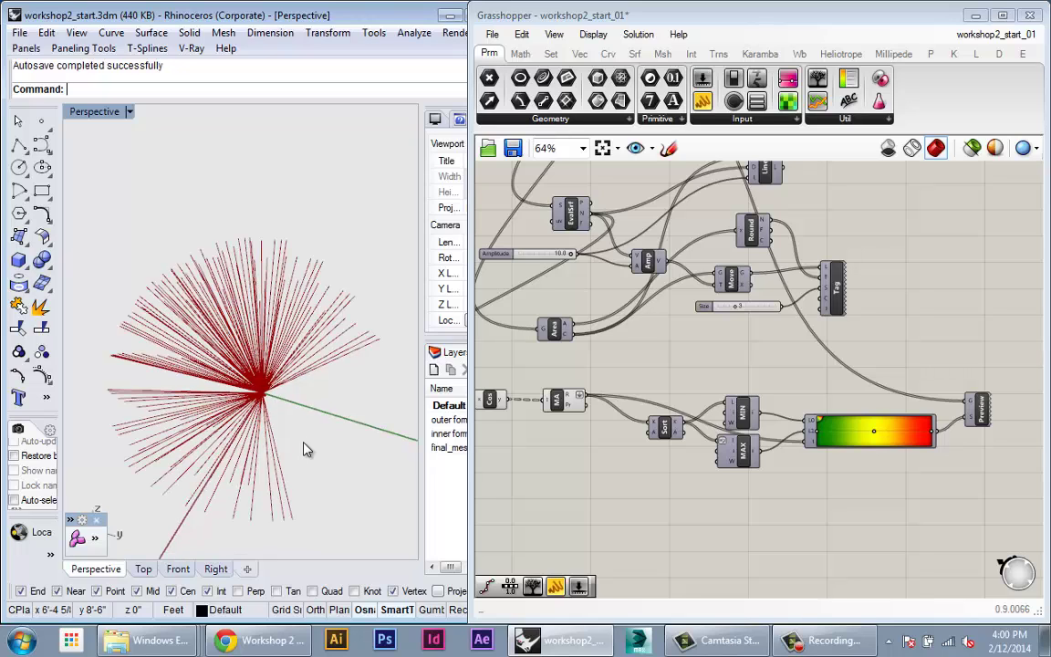
{"action": "scroll", "coordinate": [584, 365], "scroll_direction": "up", "scroll_amount": 4}
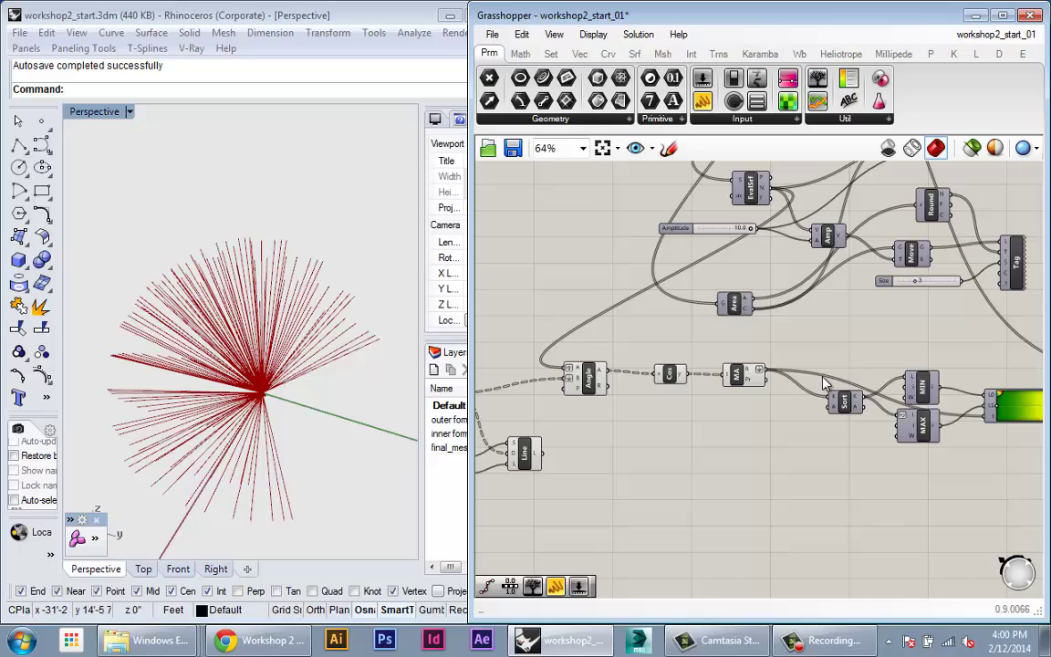
Add a Flip Matrix component below Cosine and connect the Angle component's A output to its D input
{"action": "mouse_move", "coordinate": [636, 352]}
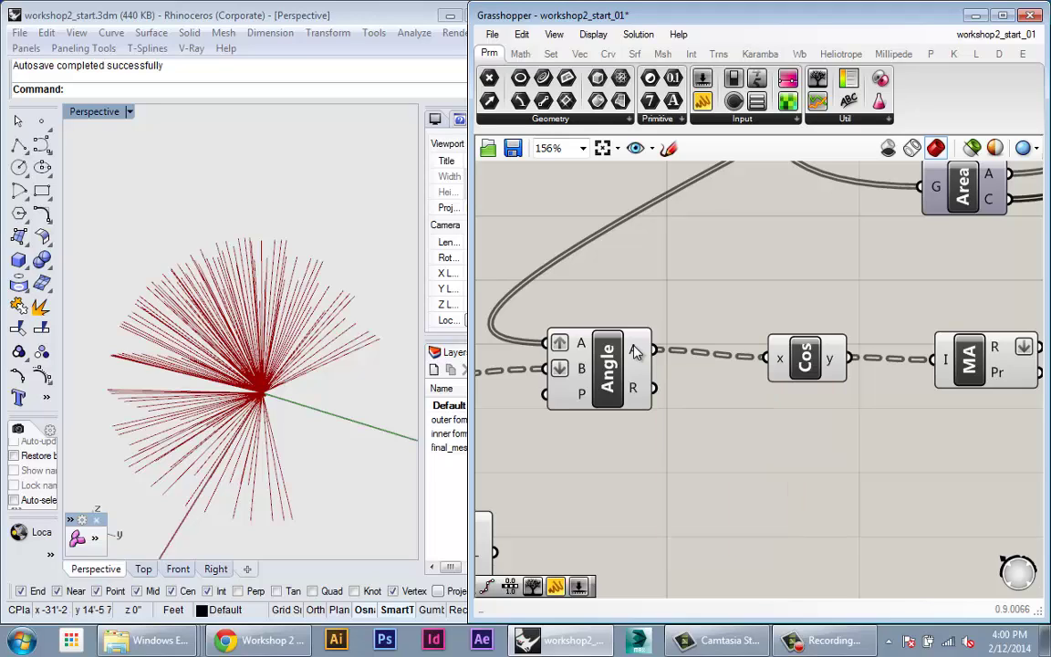
{"action": "double_click", "coordinate": [741, 472]}
{"action": "type", "text": "flip"}
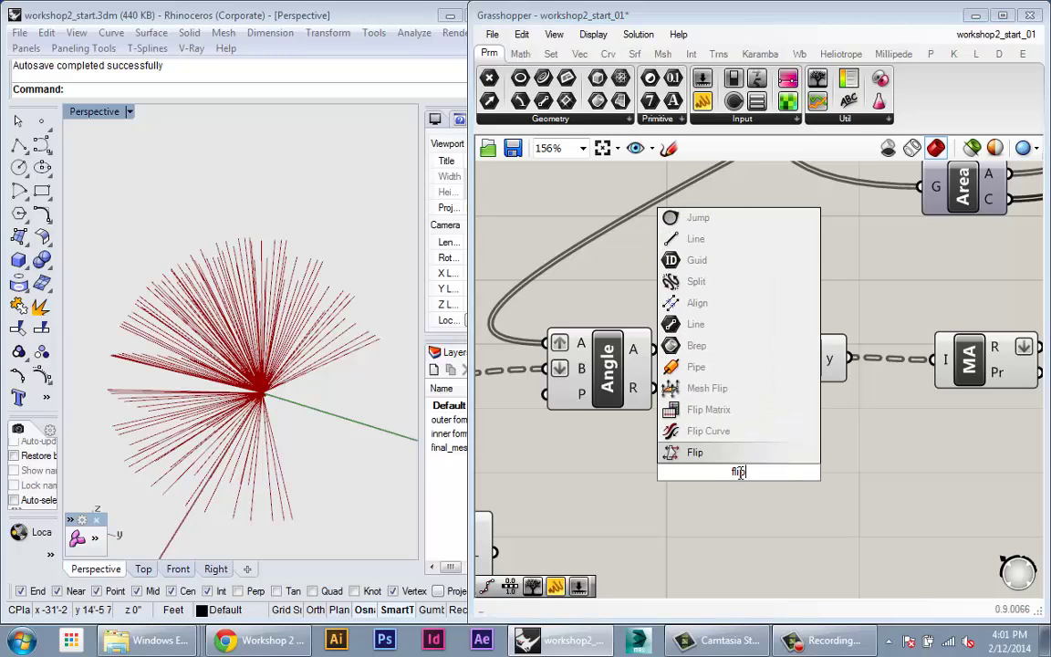
{"action": "type", "text": "matr"}
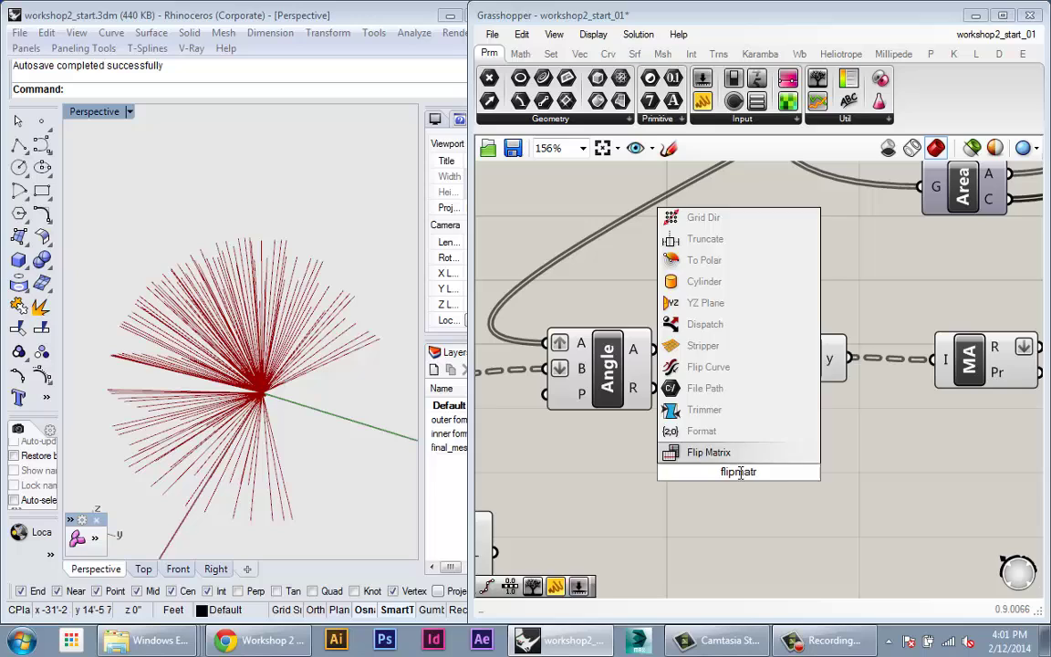
{"action": "key", "text": "Return"}
{"action": "left_click_drag", "start_coordinate": [654, 349], "coordinate": [772, 447]}
Place a Panel below the Flip Matrix component and connect the Angle component's A output to it
{"action": "right_click_drag", "start_coordinate": [786, 558], "coordinate": [713, 504]}
{"action": "double_click", "coordinate": [713, 505]}
{"action": "left_click", "coordinate": [535, 584]}
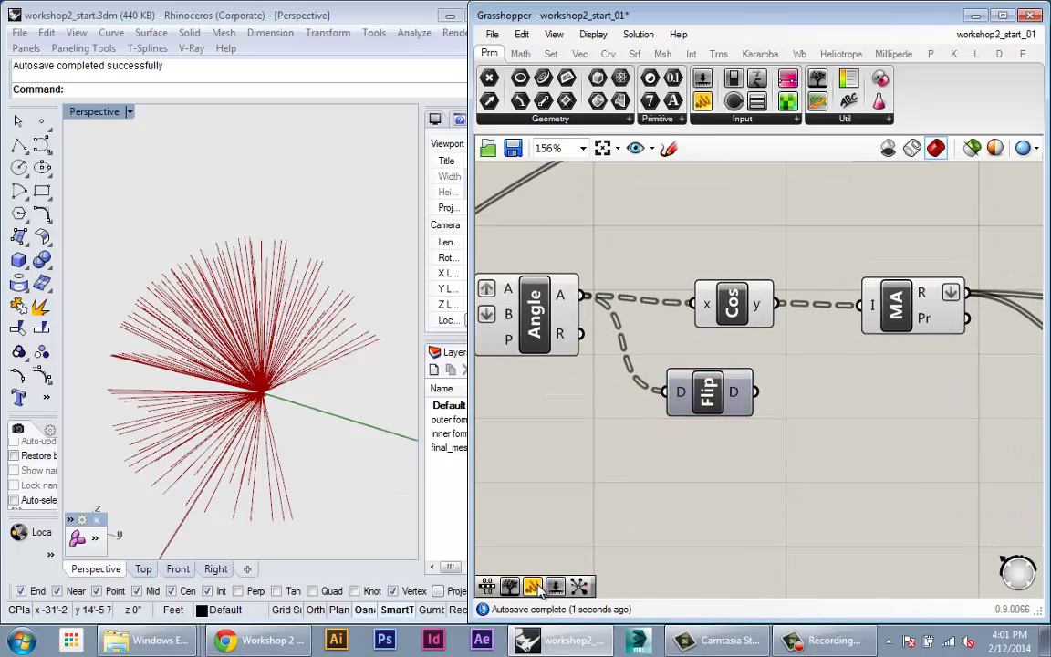
{"action": "scroll", "coordinate": [604, 267], "scroll_direction": "down", "scroll_amount": 3}
{"action": "scroll", "coordinate": [663, 275], "scroll_direction": "up", "scroll_amount": 1}
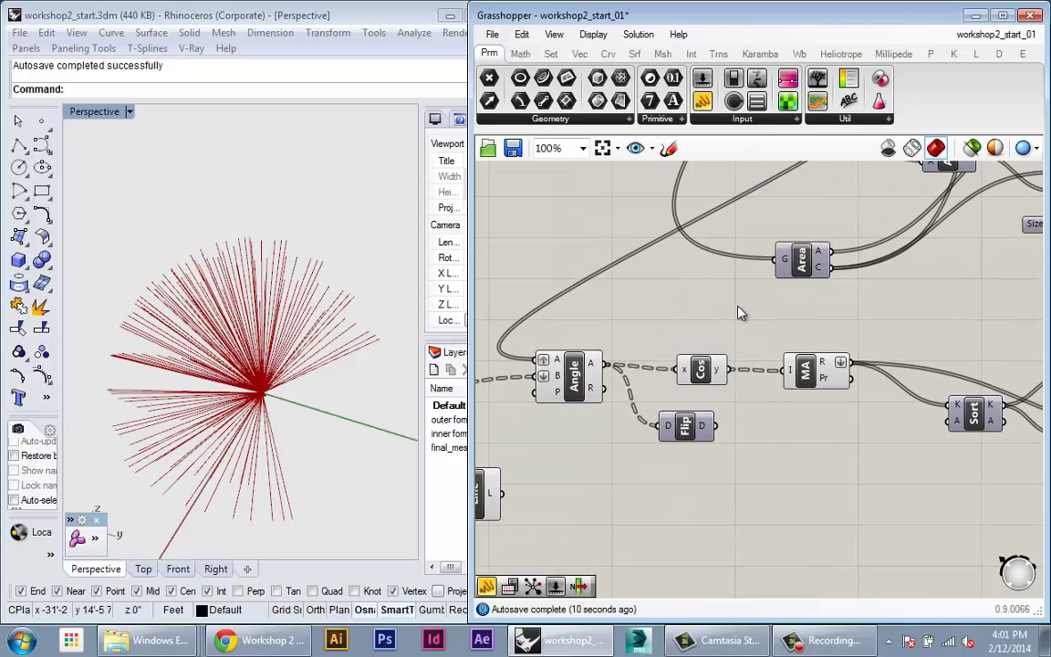
{"action": "left_click", "coordinate": [821, 75]}
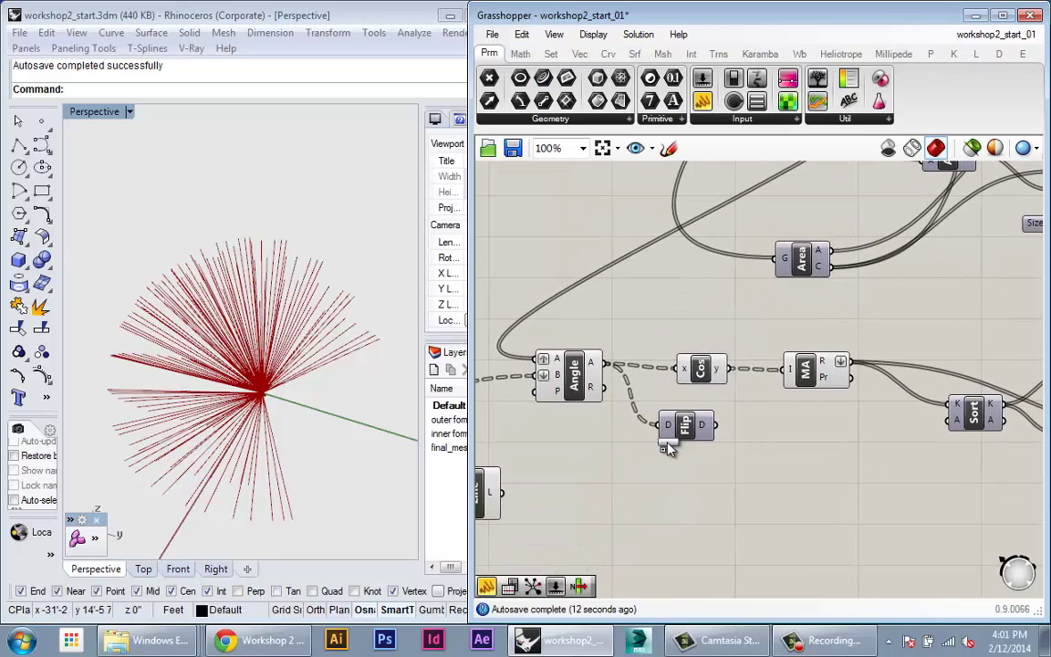
{"action": "left_click", "coordinate": [655, 496]}
{"action": "right_click_drag", "start_coordinate": [654, 495], "coordinate": [713, 504]}
{"action": "mouse_move", "coordinate": [702, 509]}
{"action": "left_mouse_down"}
{"action": "mouse_move", "coordinate": [762, 509]}
{"action": "mouse_move", "coordinate": [715, 521]}
{"action": "mouse_move", "coordinate": [717, 508]}
{"action": "left_mouse_up"}
{"action": "scroll", "coordinate": [648, 447], "scroll_direction": "up", "scroll_amount": 1}
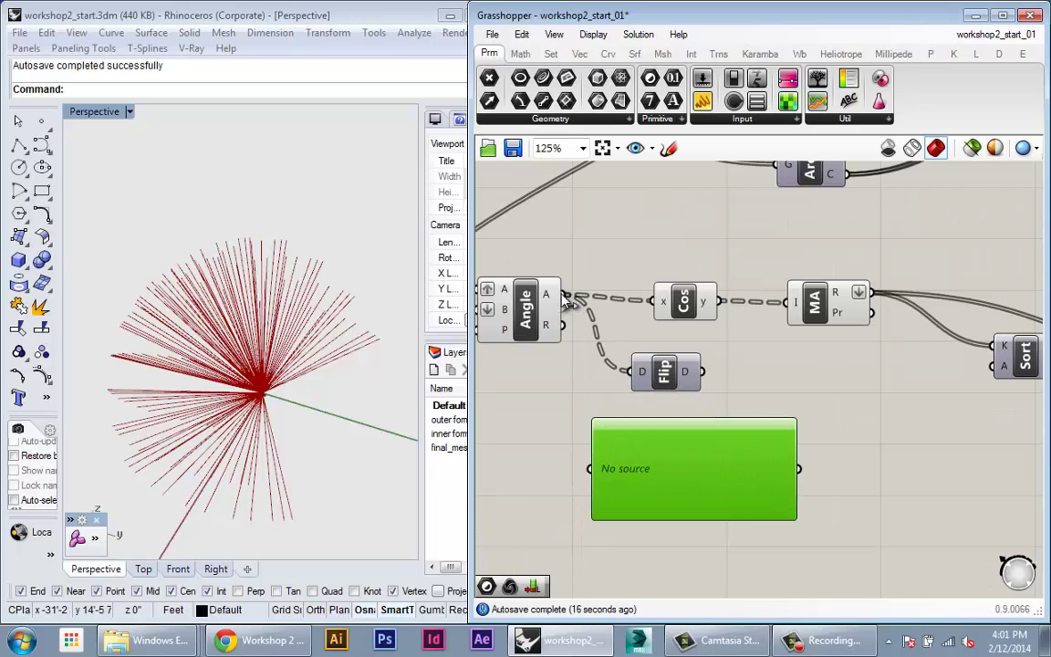
{"action": "left_click_drag", "start_coordinate": [564, 297], "coordinate": [593, 483]}
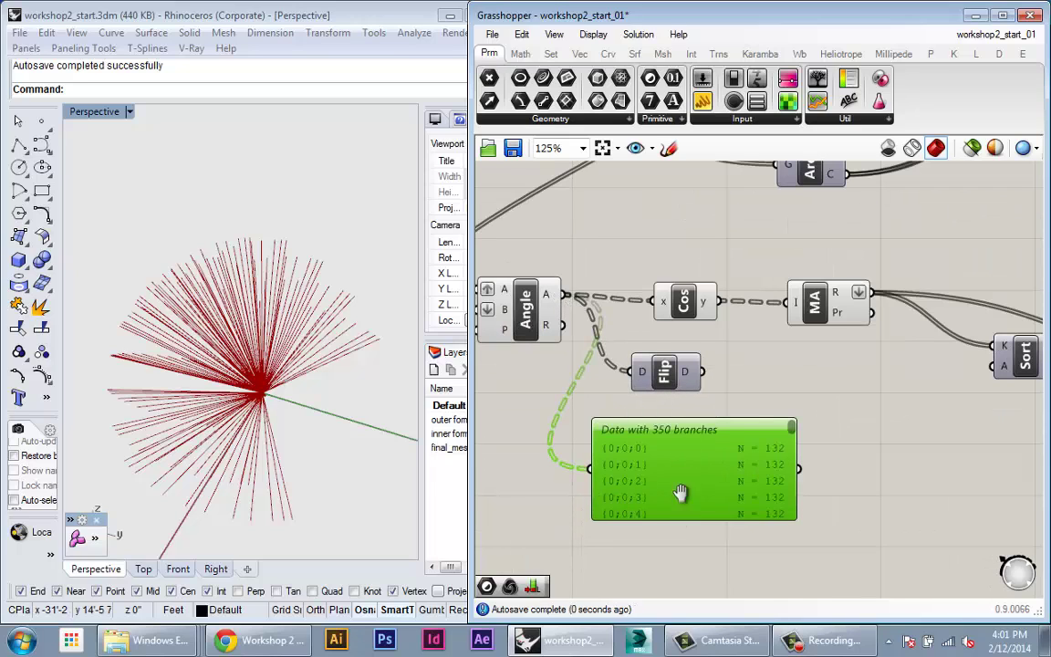
Make the panel taller to list more branches of the angle data, and shift it clear of the Flip Matrix component
{"action": "right_click_drag", "start_coordinate": [682, 492], "coordinate": [684, 420]}
{"action": "left_click_drag", "start_coordinate": [715, 446], "coordinate": [717, 588]}
{"action": "right_click_drag", "start_coordinate": [711, 514], "coordinate": [757, 481]}
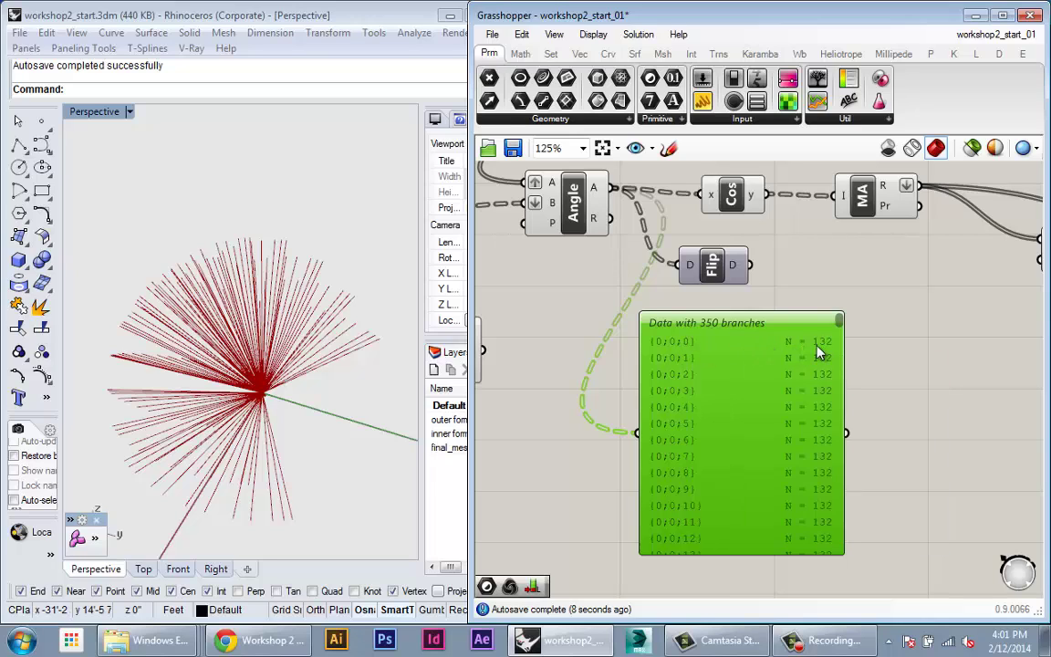
{"action": "right_click_drag", "start_coordinate": [783, 372], "coordinate": [739, 411]}
{"action": "left_click_drag", "start_coordinate": [739, 410], "coordinate": [839, 423]}
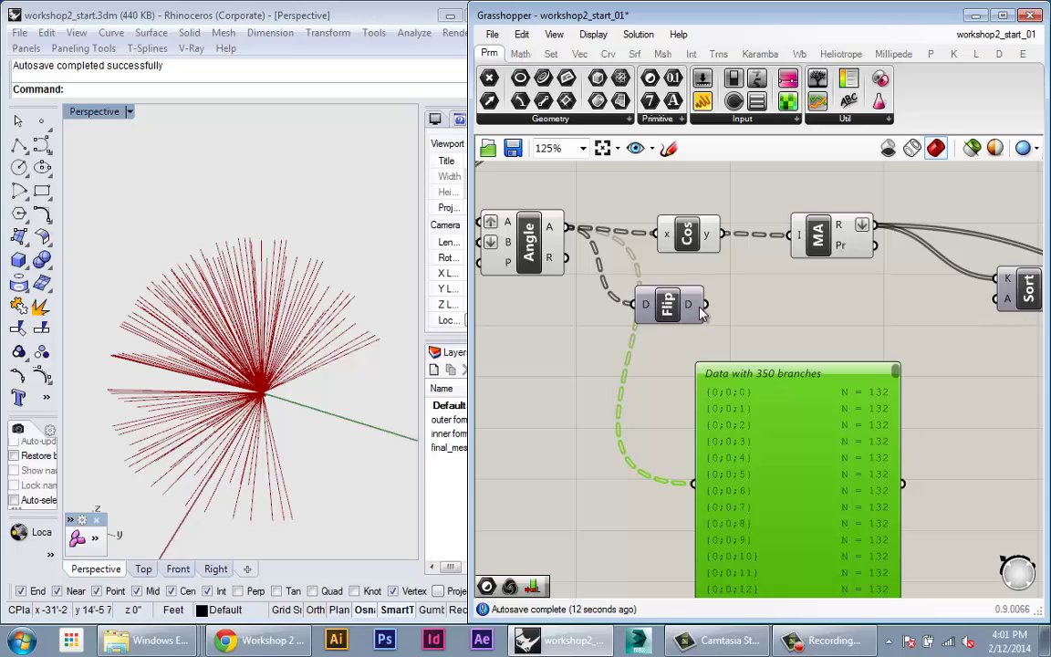
Connect the Flip Matrix output to the panel in place of the Angle output, and examine the flipped branch structure
{"action": "mouse_move", "coordinate": [701, 313]}
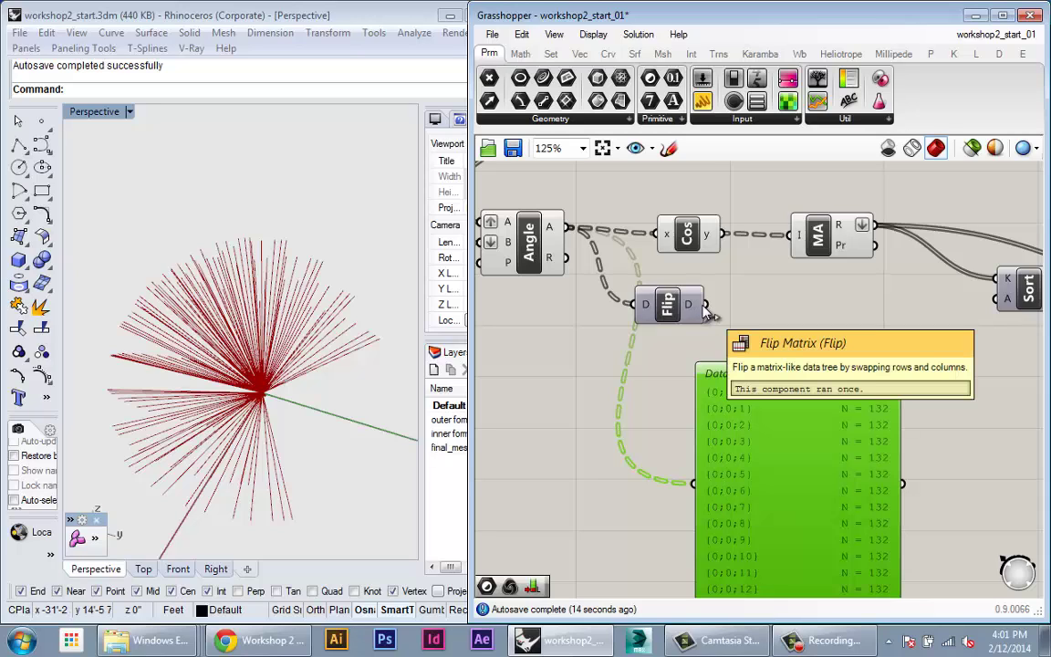
{"action": "left_click_drag", "start_coordinate": [706, 307], "coordinate": [693, 483]}
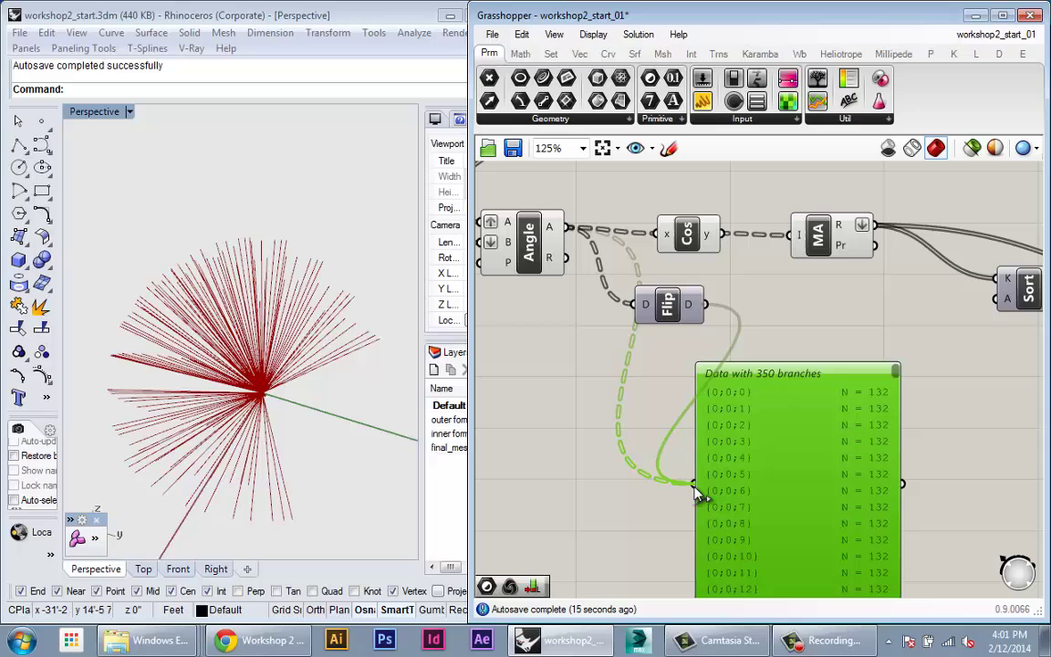
{"action": "right_click_drag", "start_coordinate": [685, 482], "coordinate": [538, 463]}
{"action": "left_click_drag", "start_coordinate": [601, 427], "coordinate": [652, 424]}
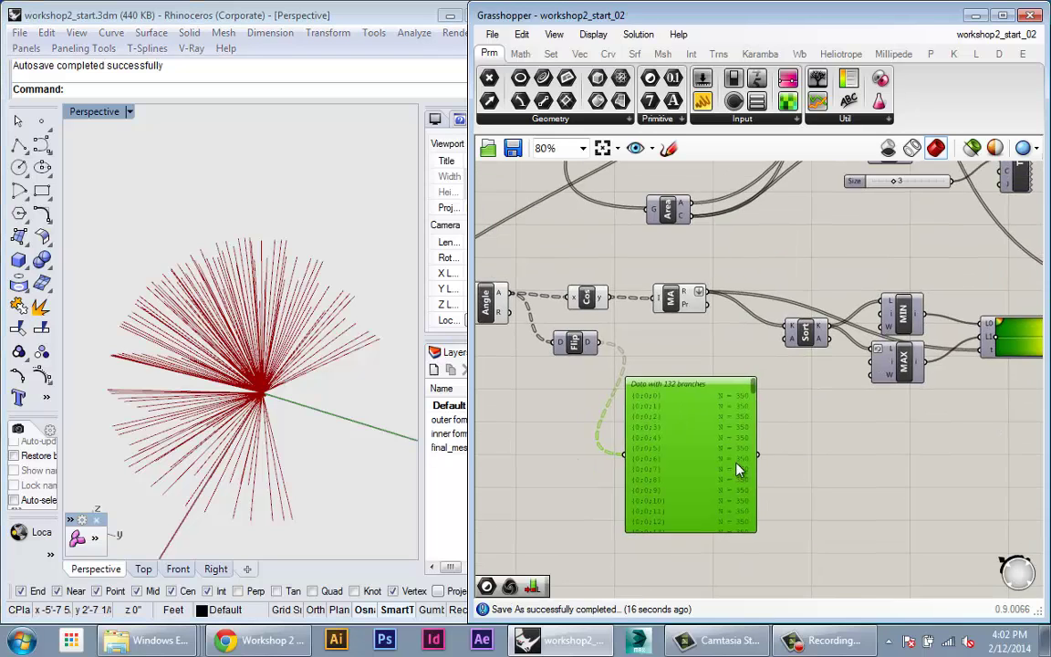
{"action": "scroll", "coordinate": [729, 438], "scroll_direction": "up", "scroll_amount": 3}
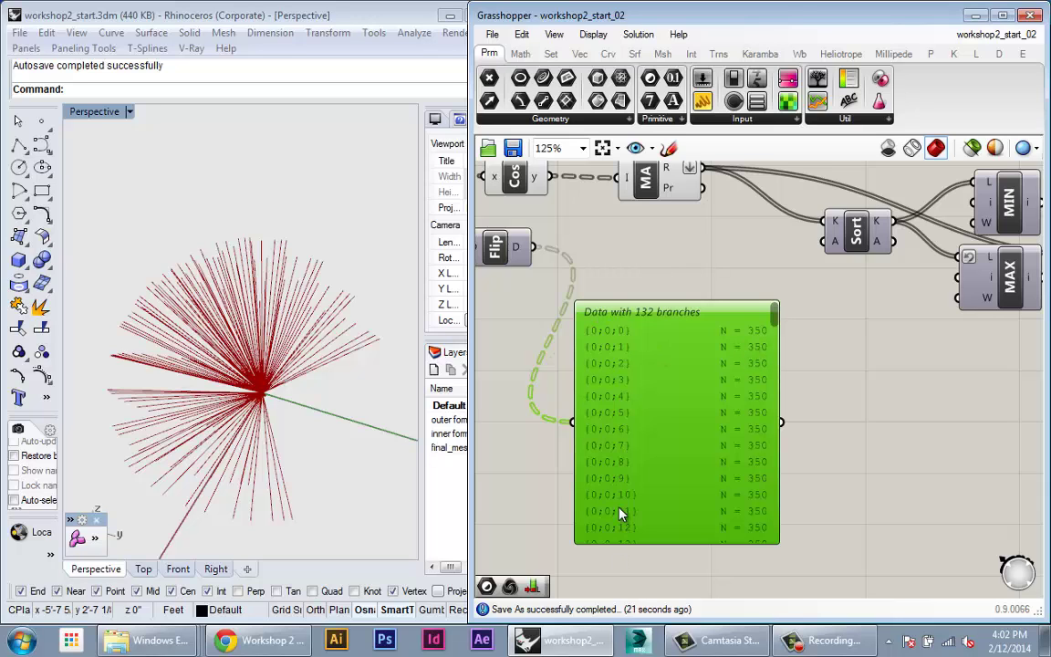
{"action": "scroll", "coordinate": [776, 508], "scroll_direction": "down", "scroll_amount": 2}
{"action": "right_click_drag", "start_coordinate": [694, 436], "coordinate": [672, 461]}
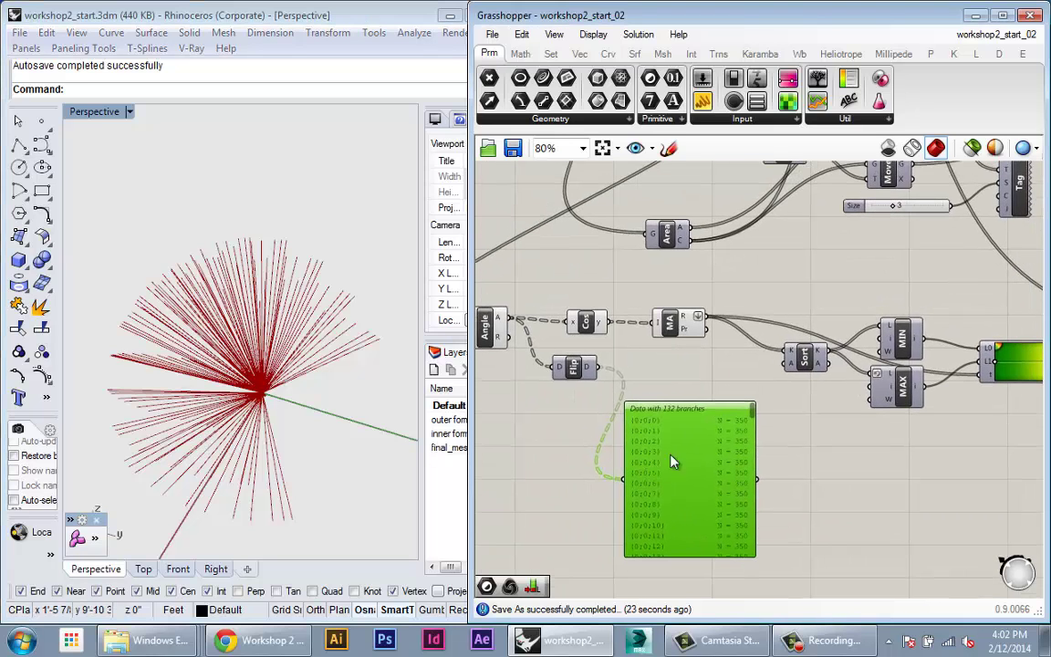
Move the panel aside and insert Flip Matrix between Angle and Cosine, wiring its output to Cosine's x input
{"action": "left_click_drag", "start_coordinate": [715, 460], "coordinate": [747, 481]}
{"action": "right_click_drag", "start_coordinate": [650, 352], "coordinate": [677, 457]}
{"action": "scroll", "coordinate": [601, 429], "scroll_direction": "up", "scroll_amount": 2}
{"action": "left_click_drag", "start_coordinate": [621, 473], "coordinate": [628, 390]}
{"action": "right_click_drag", "start_coordinate": [650, 457], "coordinate": [650, 411]}
{"action": "scroll", "coordinate": [618, 421], "scroll_direction": "down", "scroll_amount": 1}
{"action": "left_click_drag", "start_coordinate": [607, 437], "coordinate": [607, 415]}
{"action": "left_click_drag", "start_coordinate": [656, 354], "coordinate": [696, 360]}
{"action": "left_click_drag", "start_coordinate": [619, 394], "coordinate": [626, 367]}
{"action": "scroll", "coordinate": [617, 446], "scroll_direction": "down", "scroll_amount": 1}
{"action": "right_click_drag", "start_coordinate": [687, 452], "coordinate": [655, 411]}
{"action": "scroll", "coordinate": [572, 347], "scroll_direction": "up", "scroll_amount": 1}
{"action": "scroll", "coordinate": [577, 351], "scroll_direction": "down", "scroll_amount": 1}
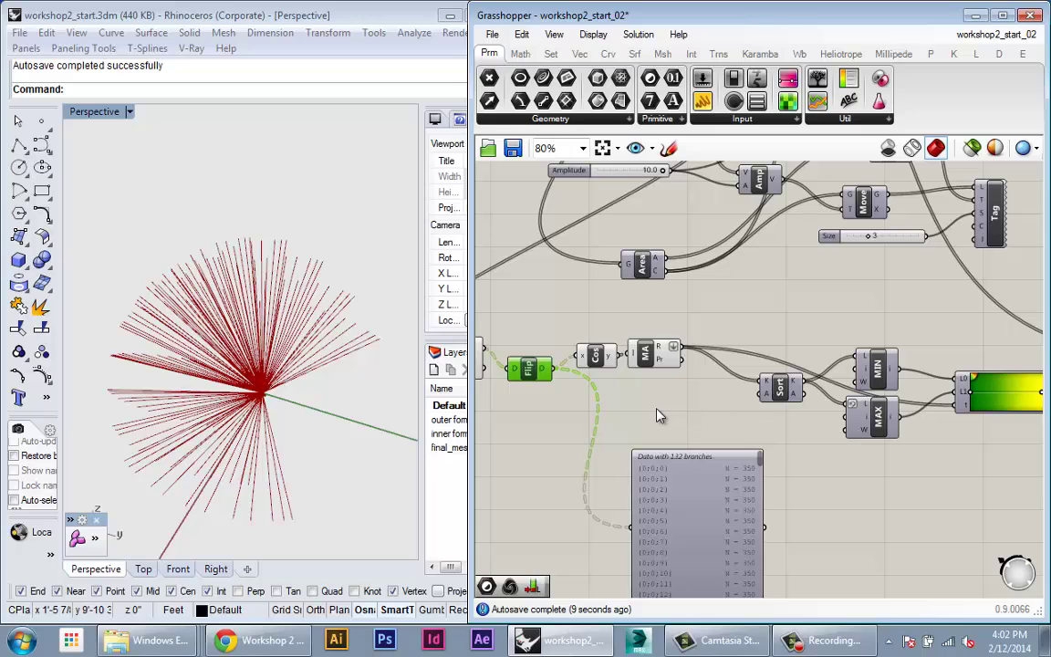
Connect the sun vector Line component's output to the Preview component's Geometry input, replacing the dome surfaces
{"action": "scroll", "coordinate": [862, 456], "scroll_direction": "down", "scroll_amount": 3}
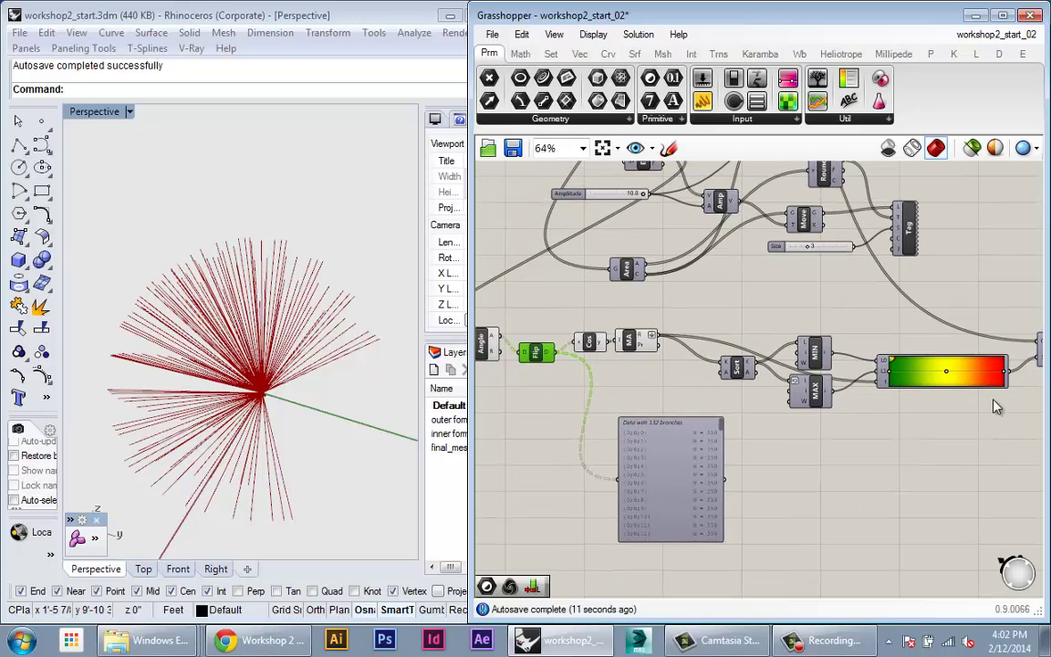
{"action": "right_click_drag", "start_coordinate": [838, 411], "coordinate": [771, 413]}
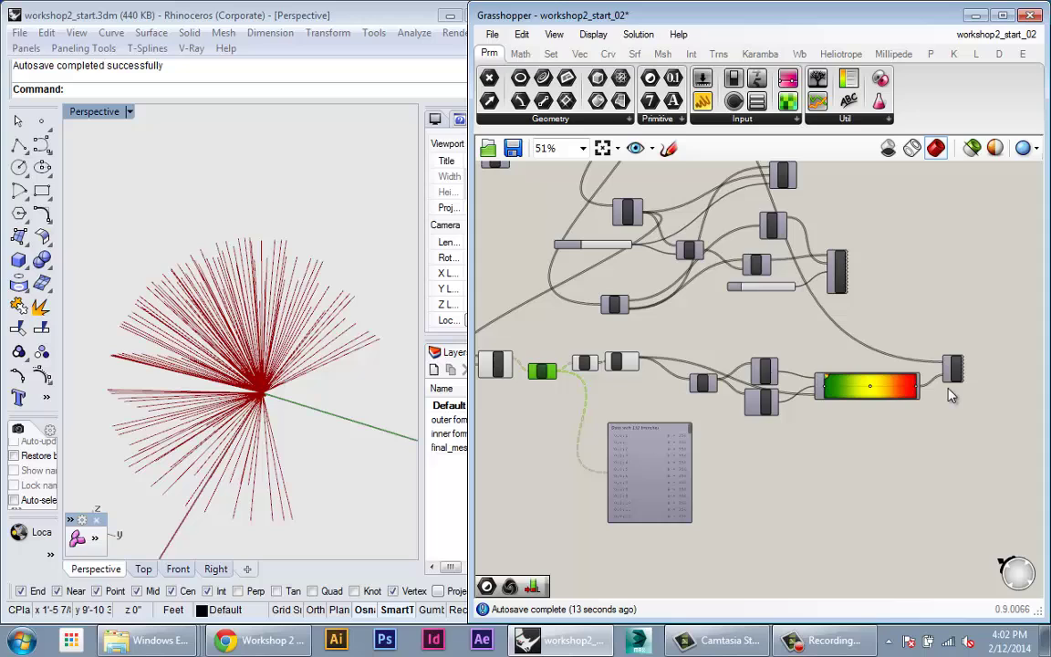
{"action": "scroll", "coordinate": [949, 394], "scroll_direction": "up", "scroll_amount": 2}
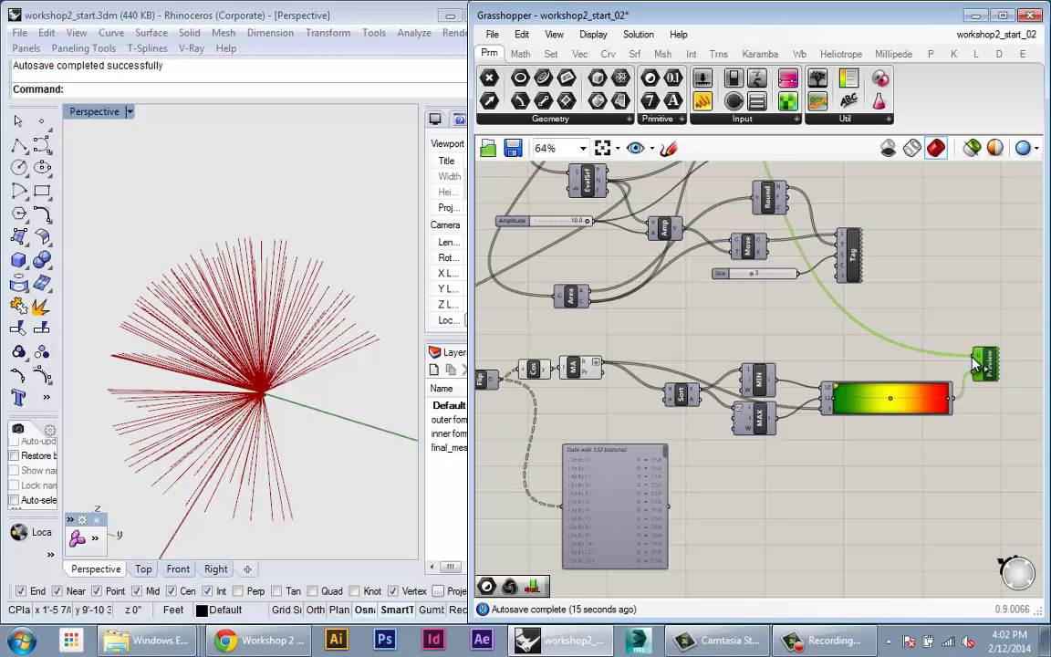
{"action": "mouse_move", "coordinate": [981, 364]}
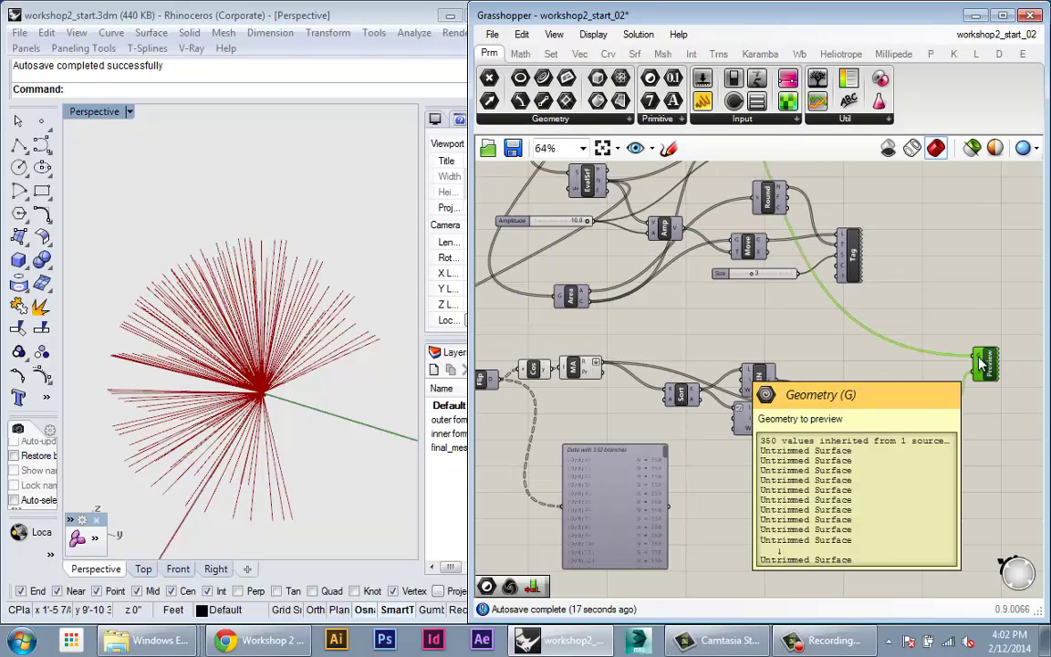
{"action": "scroll", "coordinate": [981, 364], "scroll_direction": "down", "scroll_amount": 1}
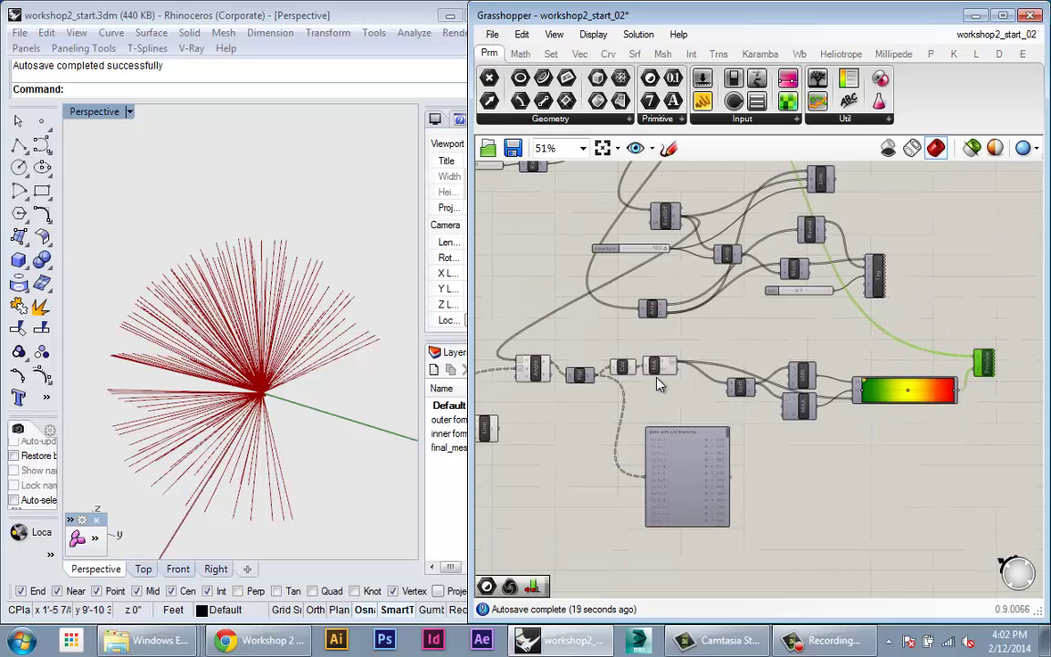
{"action": "right_click_drag", "start_coordinate": [585, 374], "coordinate": [647, 406]}
{"action": "scroll", "coordinate": [570, 411], "scroll_direction": "up", "scroll_amount": 3}
{"action": "scroll", "coordinate": [578, 574], "scroll_direction": "down", "scroll_amount": 2}
{"action": "right_click_drag", "start_coordinate": [536, 509], "coordinate": [535, 451]}
{"action": "left_click", "coordinate": [493, 435]}
{"action": "scroll", "coordinate": [615, 469], "scroll_direction": "down", "scroll_amount": 2}
{"action": "scroll", "coordinate": [556, 442], "scroll_direction": "up", "scroll_amount": 1}
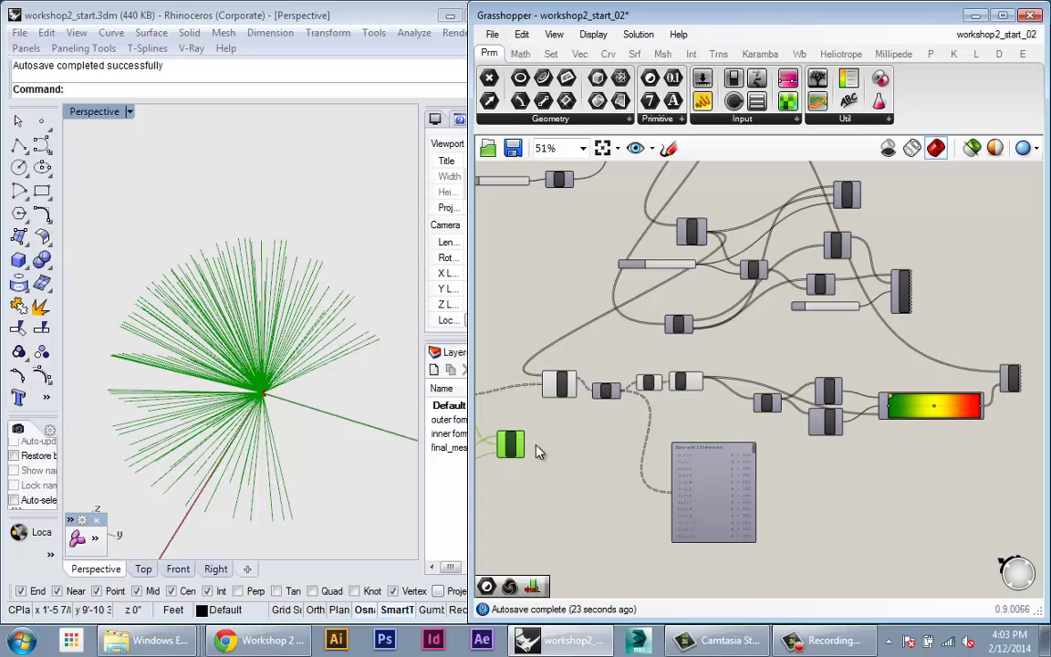
{"action": "left_click_drag", "start_coordinate": [526, 445], "coordinate": [967, 379]}
Turn off the Line component's preview and turn the Preview component's preview back on
{"action": "right_click_drag", "start_coordinate": [808, 420], "coordinate": [959, 420]}
{"action": "right_click", "coordinate": [625, 443]}
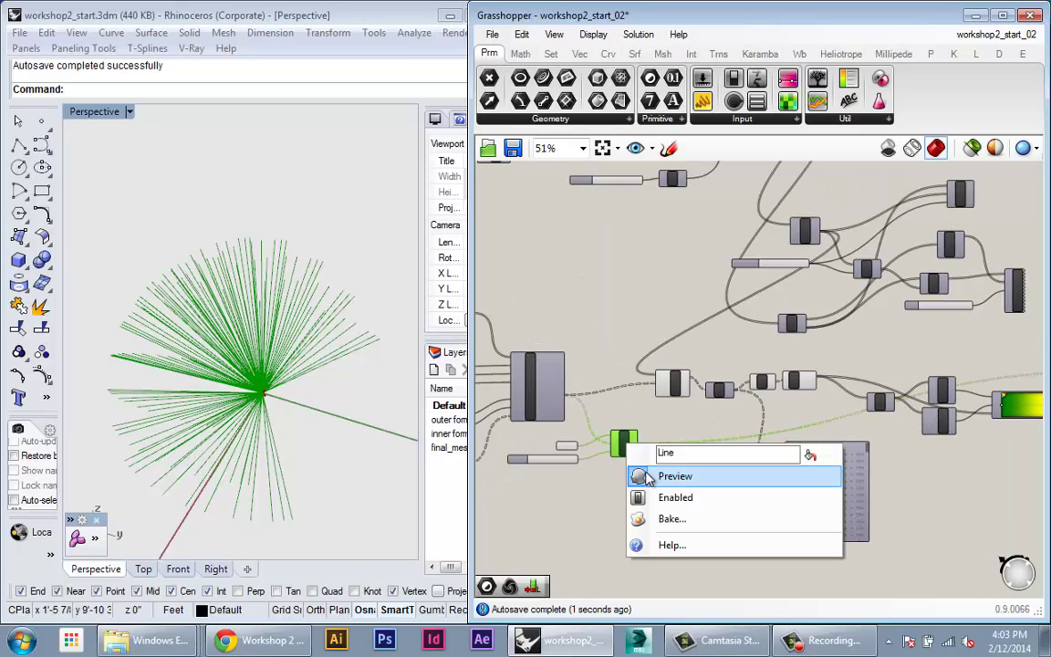
{"action": "left_click", "coordinate": [647, 477]}
{"action": "right_click_drag", "start_coordinate": [713, 487], "coordinate": [557, 479]}
{"action": "right_click", "coordinate": [963, 385]}
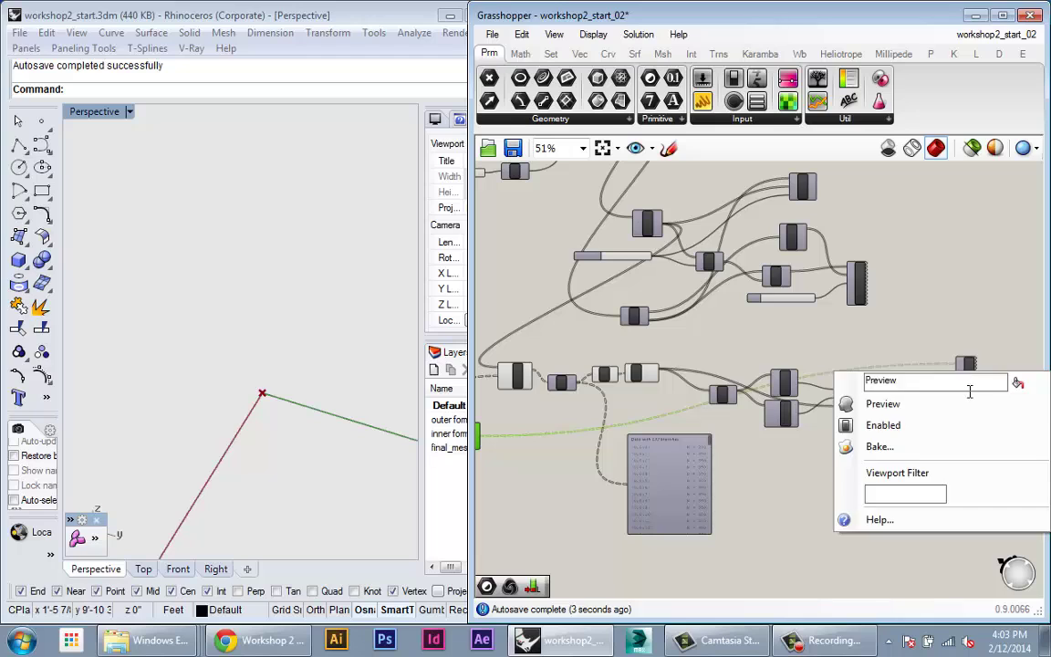
{"action": "left_click", "coordinate": [966, 403]}
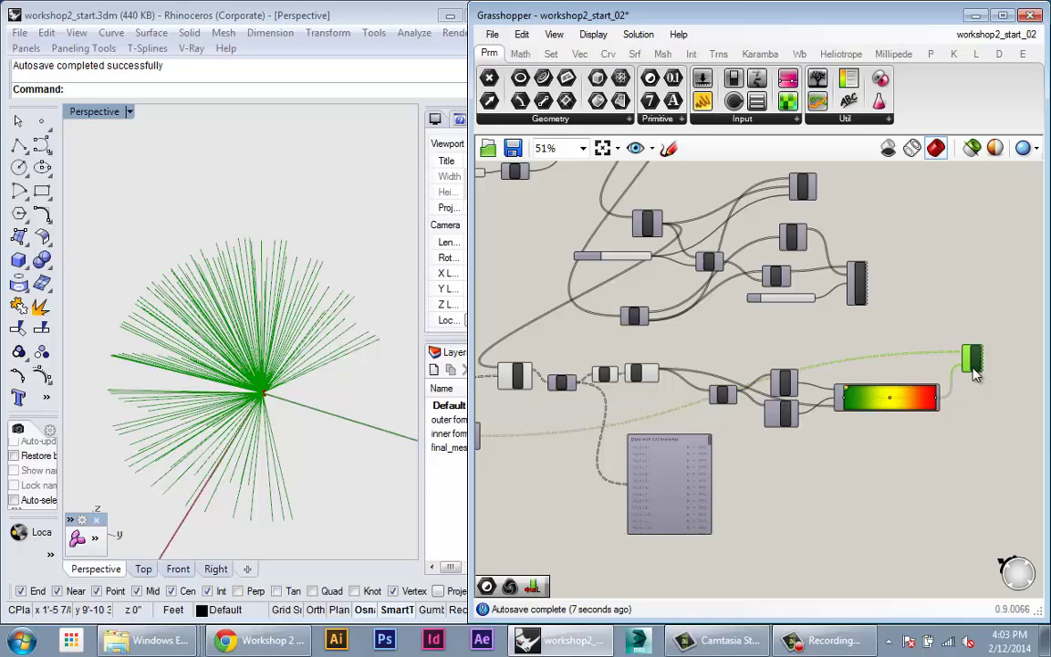
Compare the data structures of the Preview component's Geometry and Shader inputs
{"action": "scroll", "coordinate": [853, 391], "scroll_direction": "up", "scroll_amount": 4}
{"action": "scroll", "coordinate": [876, 397], "scroll_direction": "down", "scroll_amount": 3}
{"action": "scroll", "coordinate": [799, 373], "scroll_direction": "up", "scroll_amount": 1}
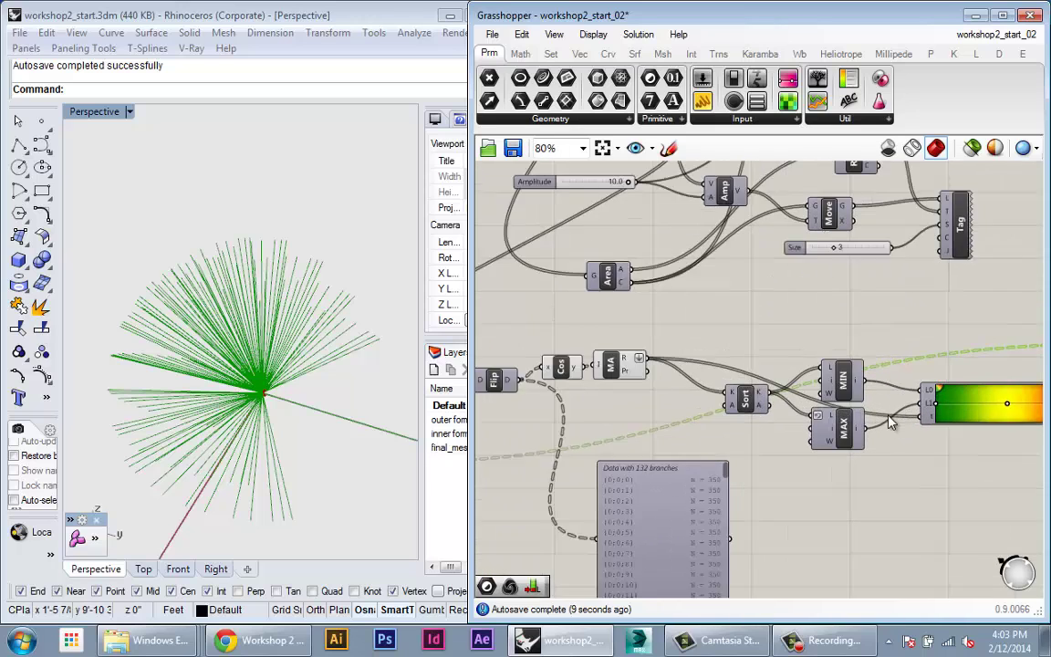
{"action": "right_click_drag", "start_coordinate": [789, 415], "coordinate": [612, 388]}
{"action": "left_click", "coordinate": [972, 467]}
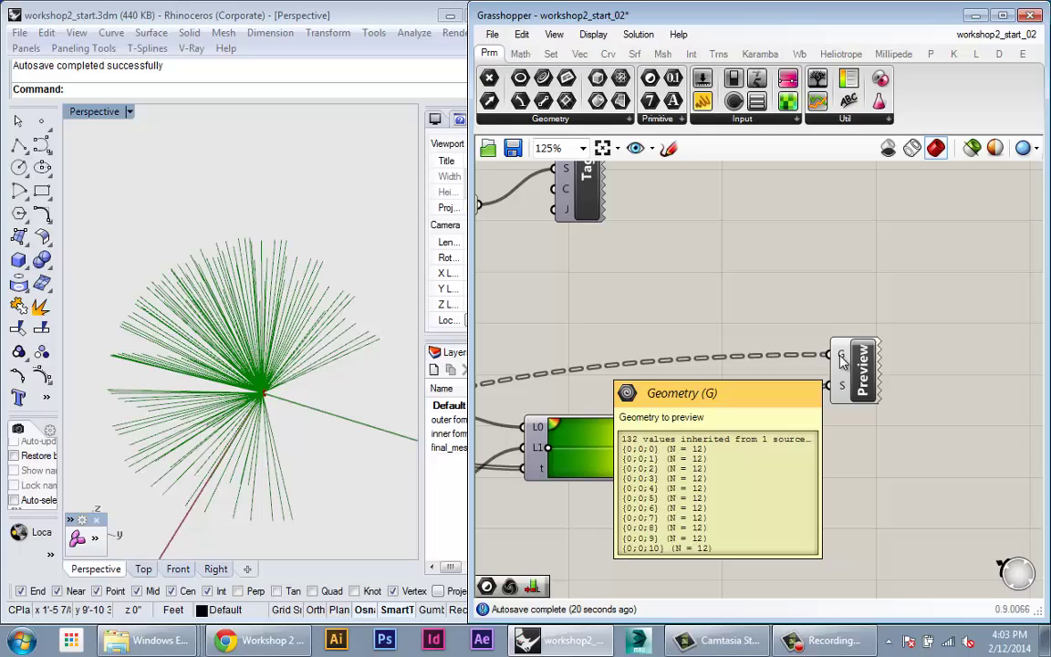
{"action": "mouse_move", "coordinate": [843, 391]}
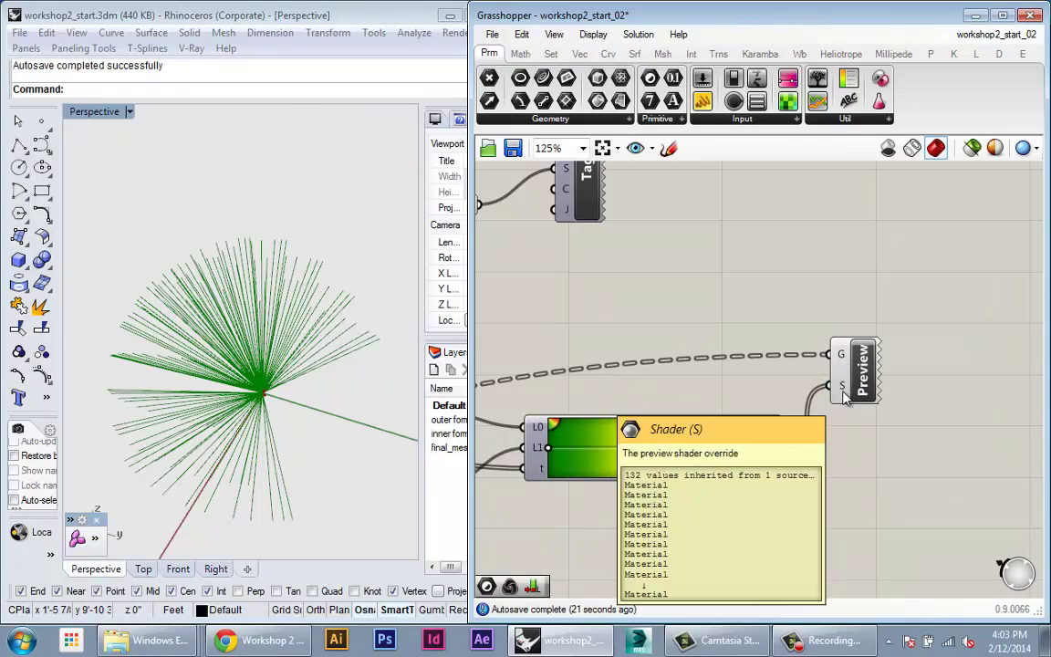
{"action": "right_click_drag", "start_coordinate": [845, 394], "coordinate": [865, 391]}
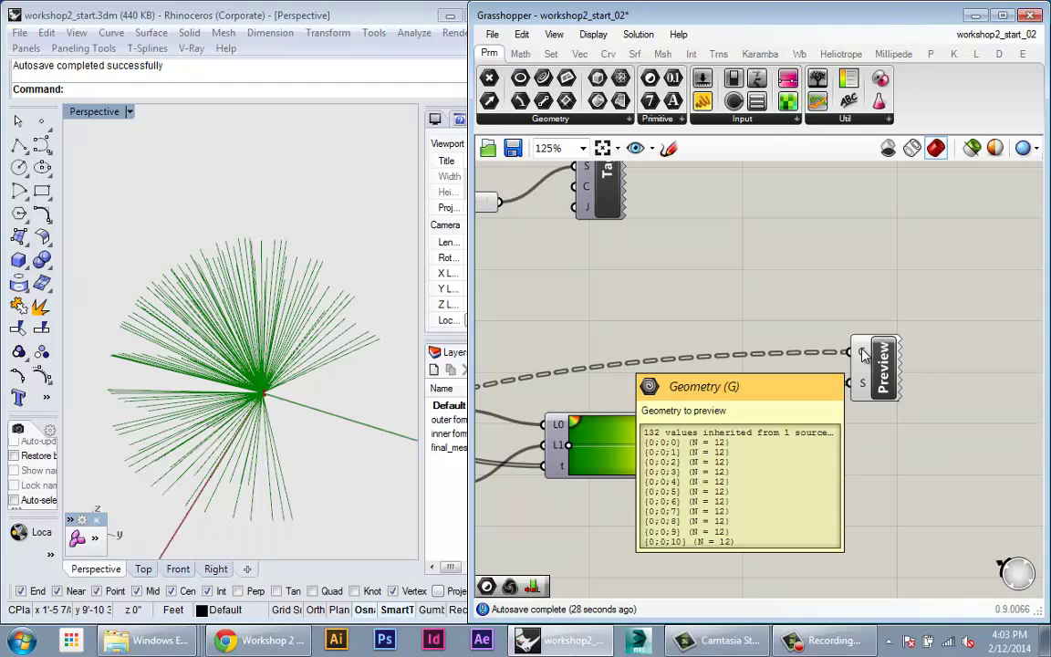
Flatten the Preview component's Geometry input and check its list against the Shader input
{"action": "right_click", "coordinate": [863, 356]}
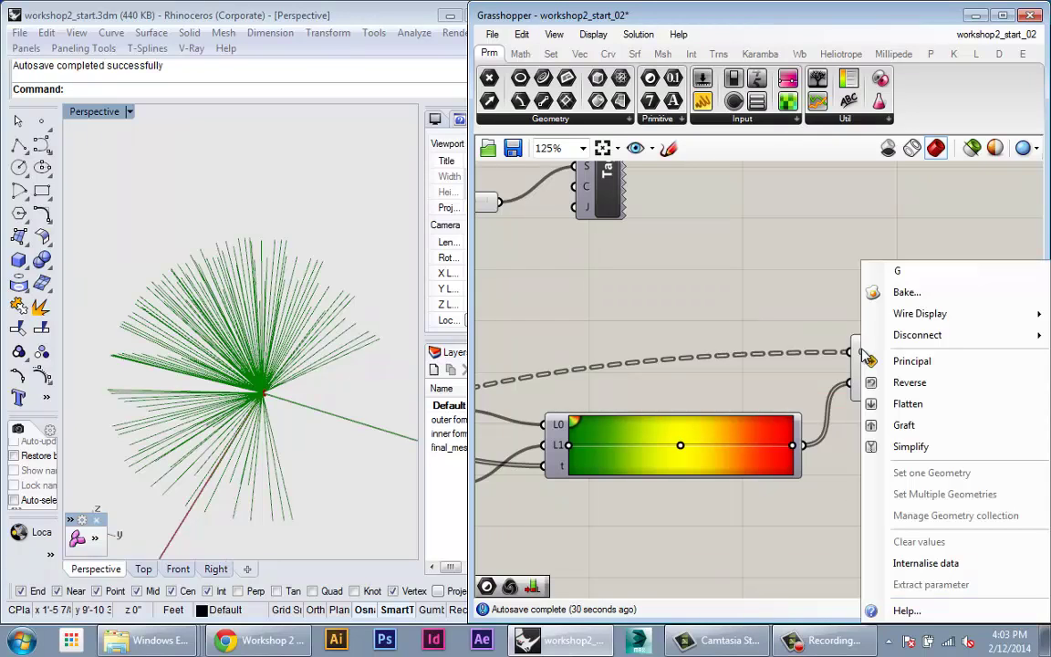
{"action": "left_click", "coordinate": [813, 306]}
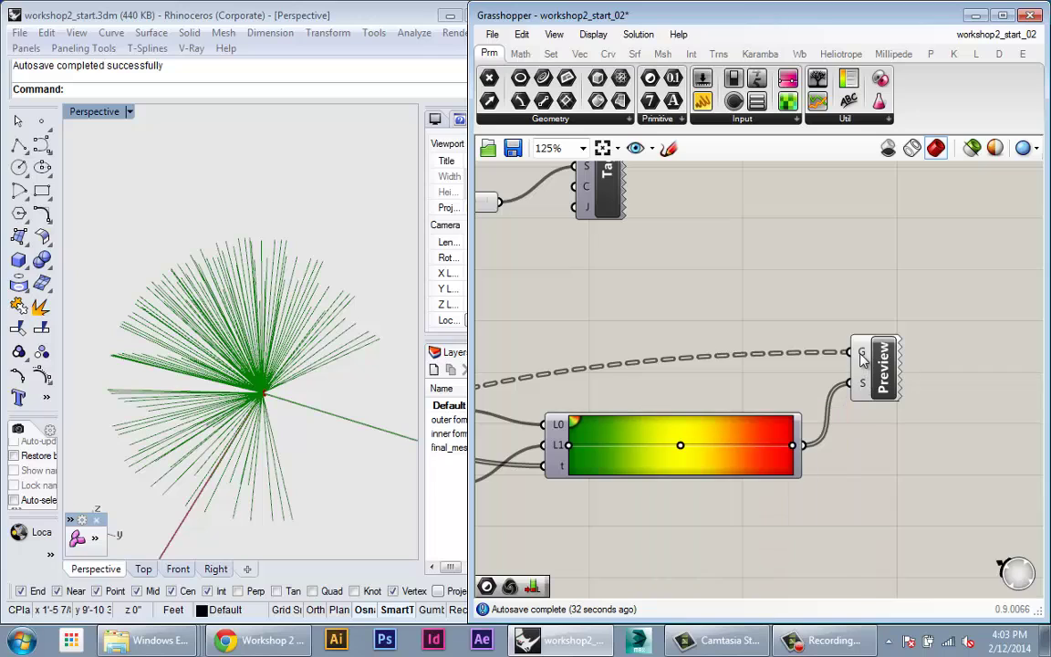
{"action": "right_click", "coordinate": [863, 356]}
{"action": "left_click", "coordinate": [870, 404]}
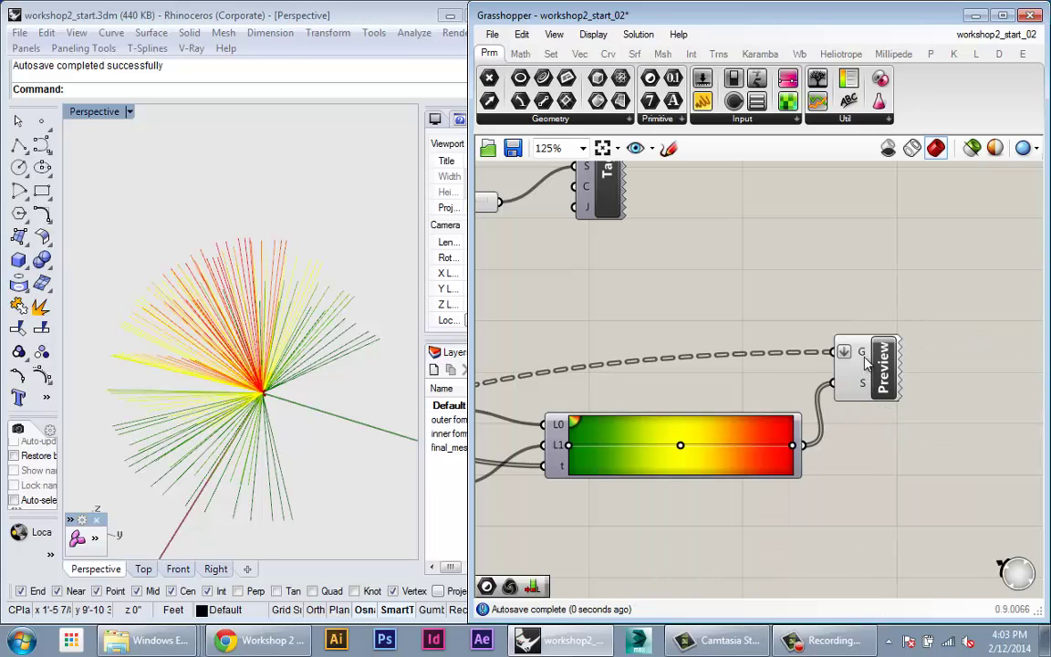
{"action": "mouse_move", "coordinate": [866, 362]}
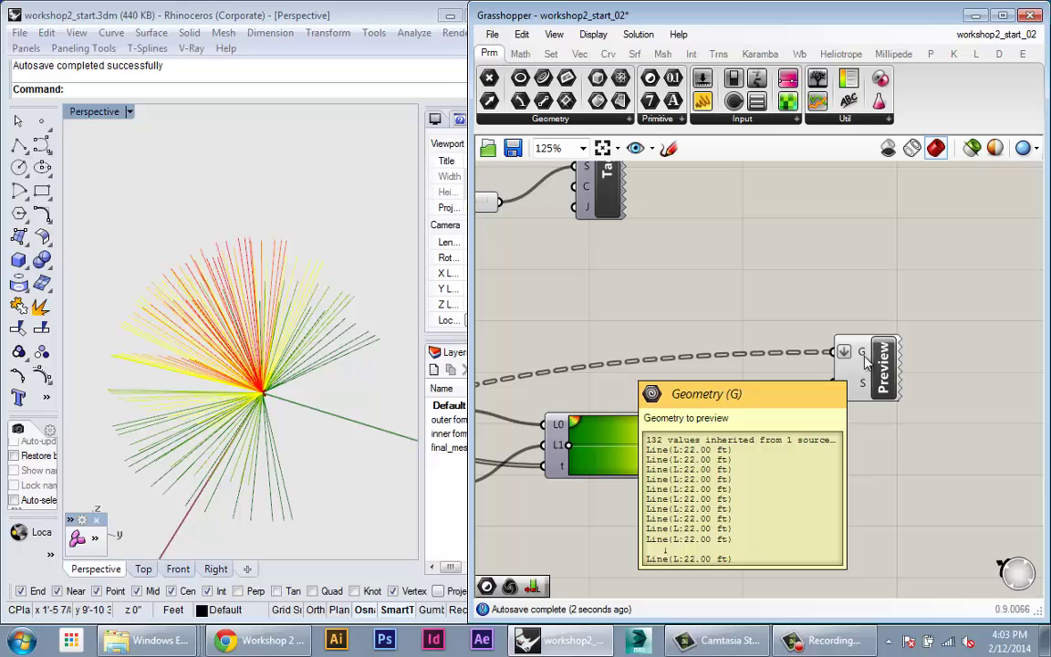
{"action": "mouse_move", "coordinate": [863, 390]}
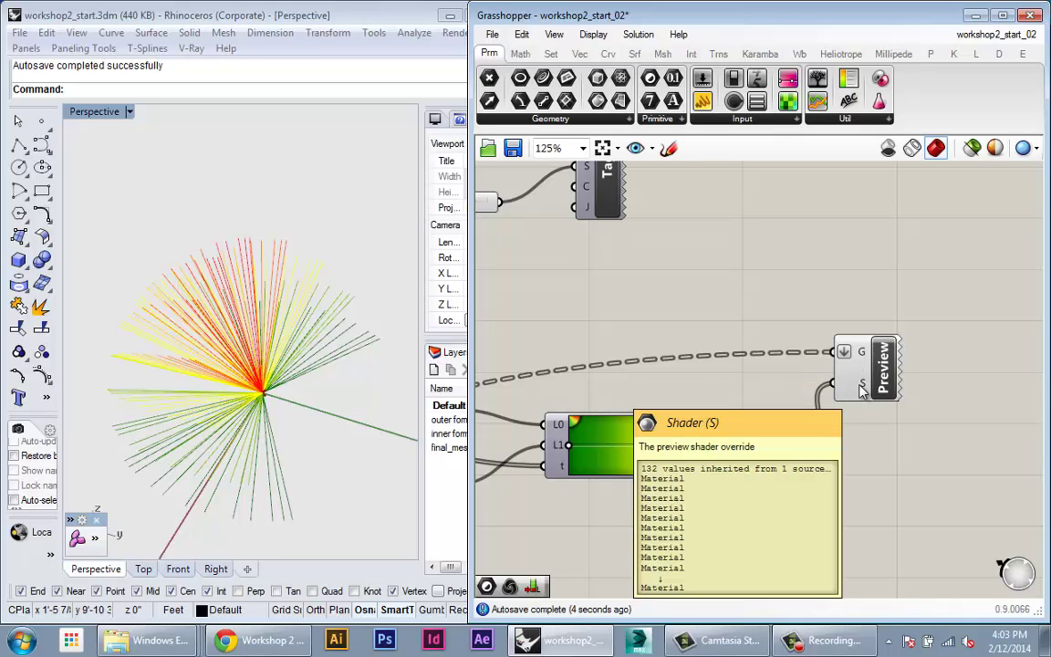
Zoom the Perspective viewport to its extents and examine the coloured sun vectors from several angles
{"action": "right_click_drag", "start_coordinate": [690, 354], "coordinate": [780, 348]}
{"action": "right_click_drag", "start_coordinate": [358, 354], "coordinate": [117, 315]}
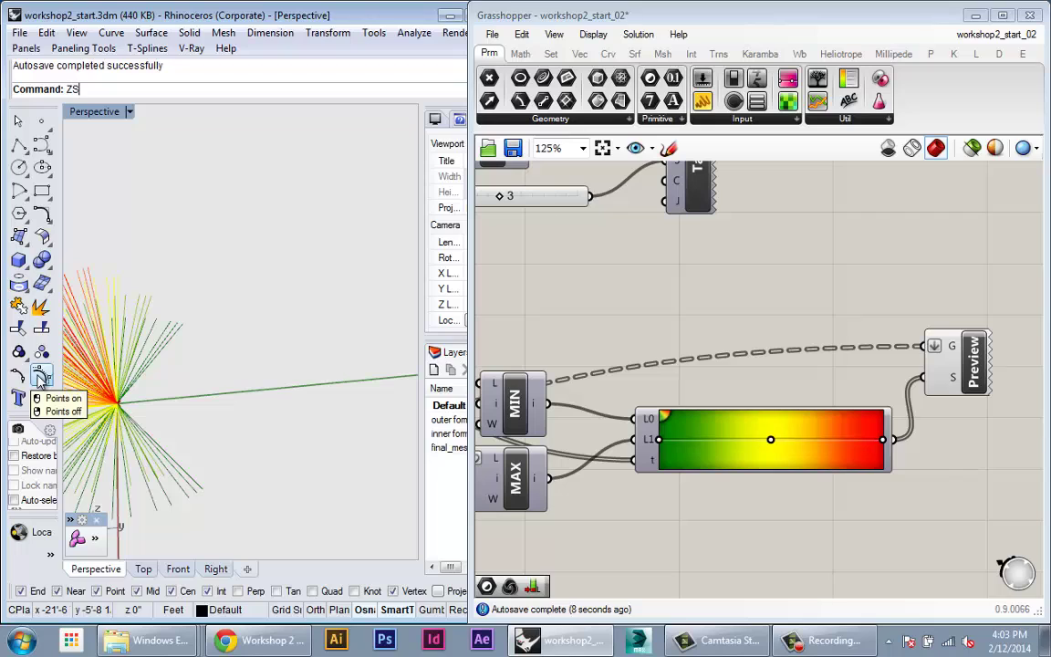
{"action": "type", "text": "ZS"}
{"action": "key", "text": "BackSpace"}
{"action": "type", "text": "E"}
{"action": "key", "text": "Return"}
{"action": "scroll", "coordinate": [228, 369], "scroll_direction": "up", "scroll_amount": 10}
{"action": "right_click_drag", "start_coordinate": [234, 363], "coordinate": [415, 409]}
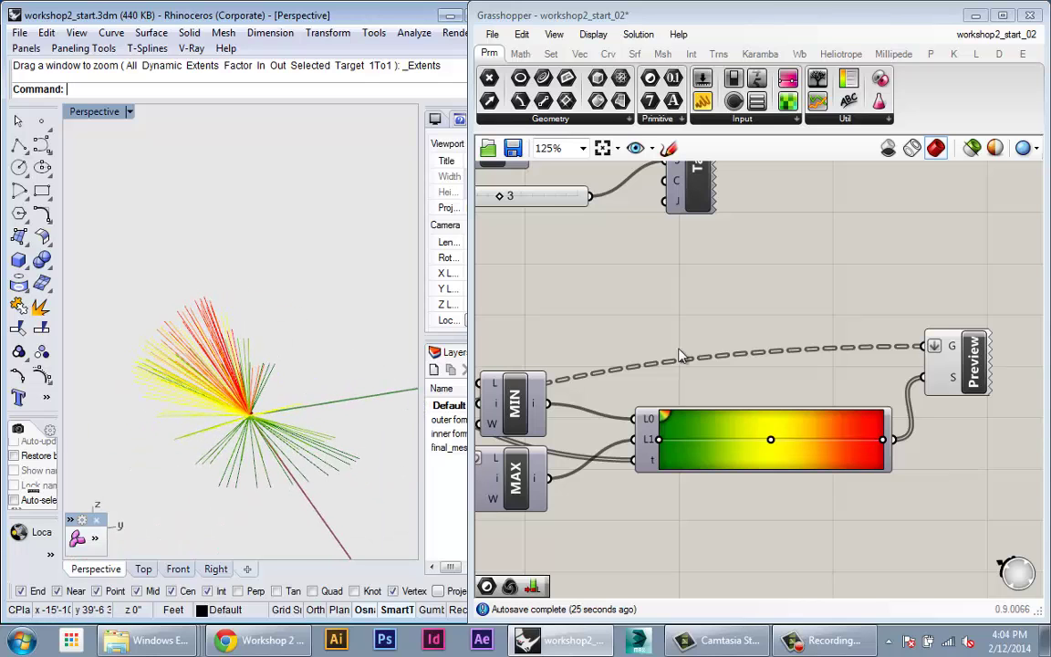
{"action": "scroll", "coordinate": [793, 347], "scroll_direction": "down", "scroll_amount": 7}
{"action": "scroll", "coordinate": [849, 429], "scroll_direction": "up", "scroll_amount": 9}
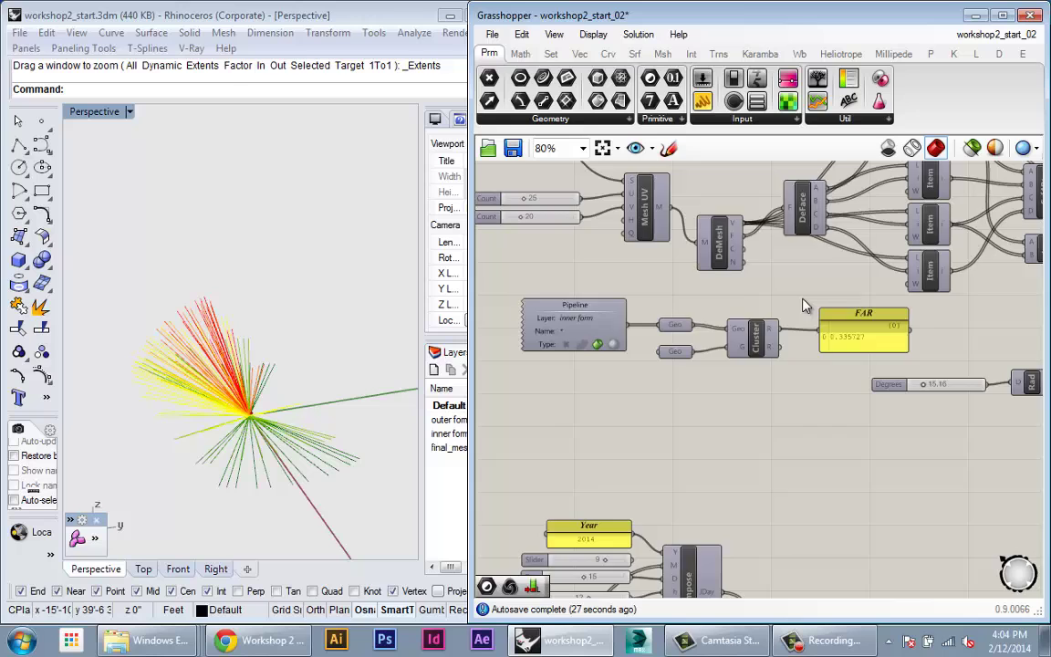